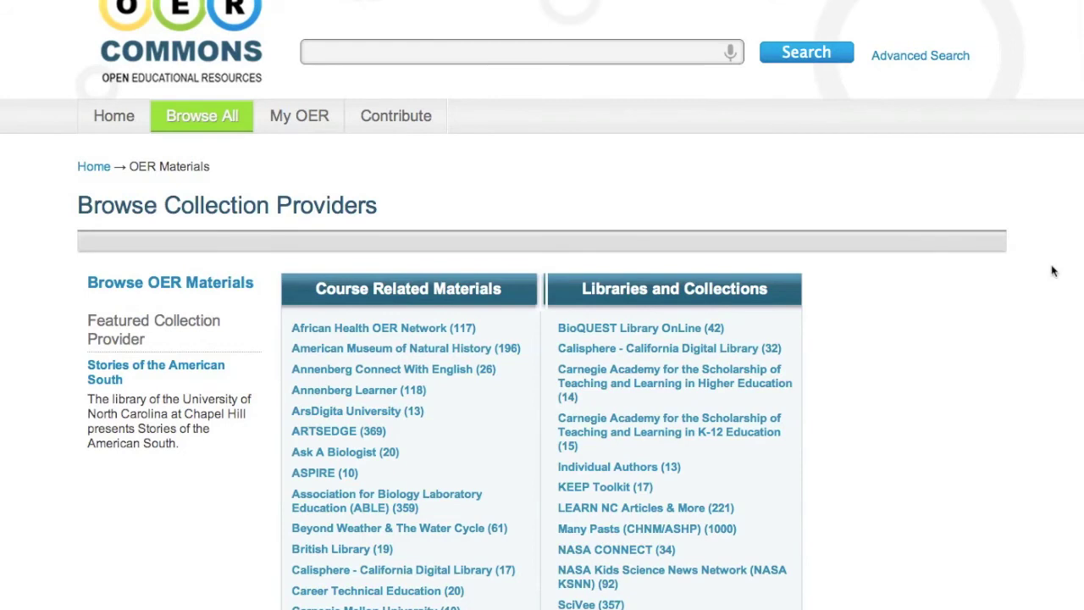
Look through the Course Related Materials and Libraries and Collections providers listed on OER Commons
scroll(1053, 271, "down", 5)
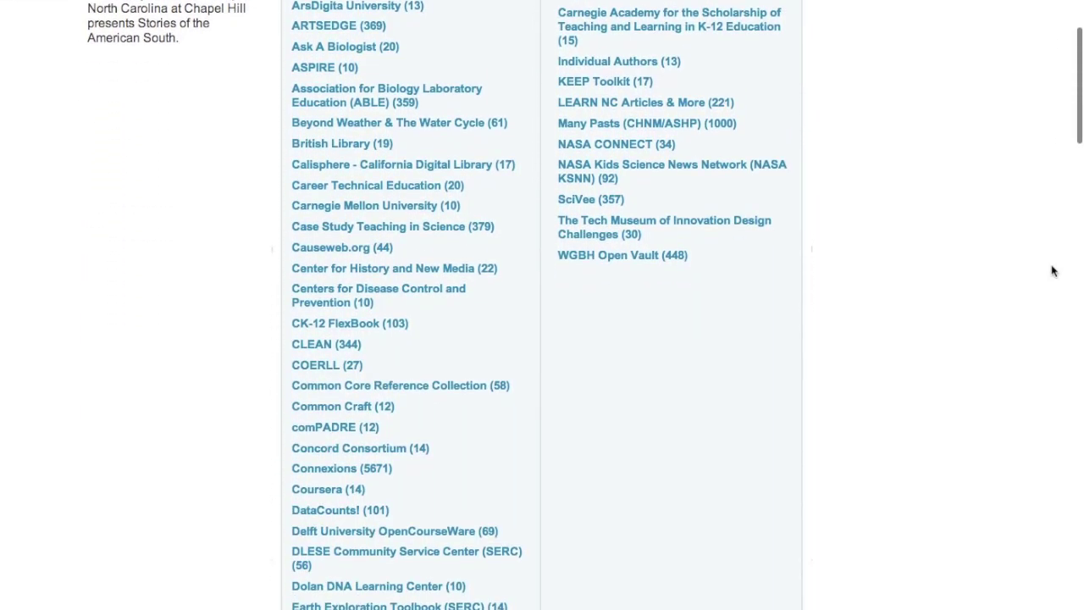
scroll(1052, 271, "down", 4)
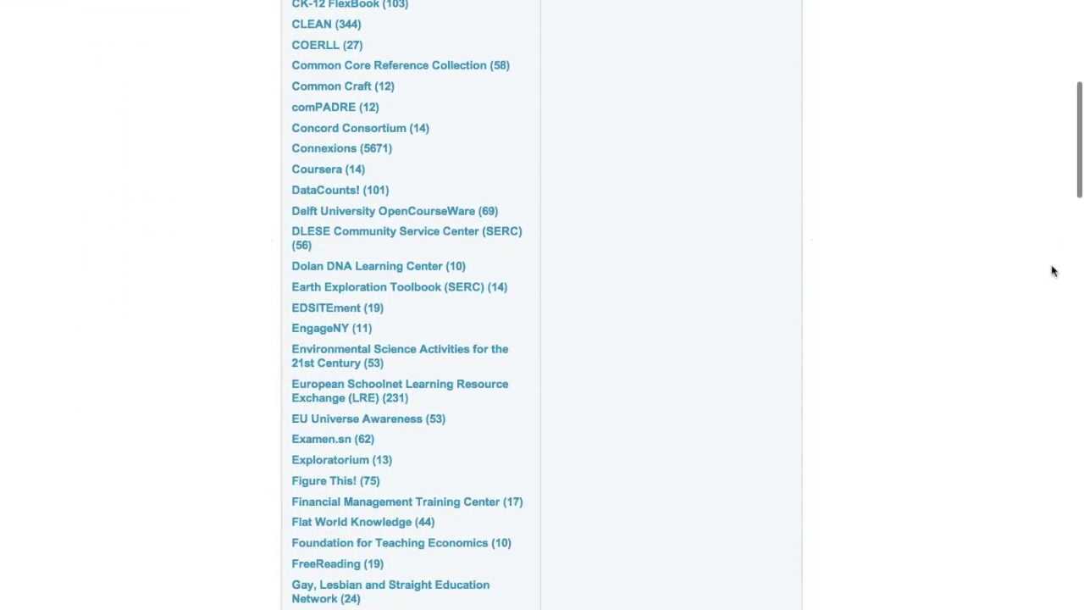
scroll(1053, 271, "down", 4)
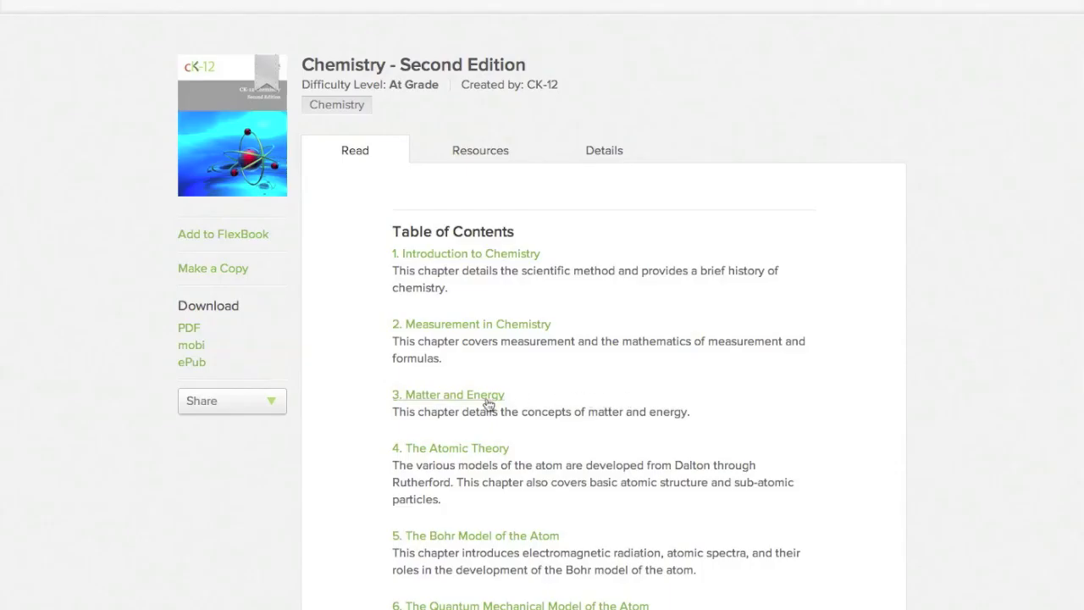
Open lesson 3.1 What is Matter? from the Matter and Energy chapter of the CK-12 Chemistry book and read its objectives and vocabulary
left_click(488, 398)
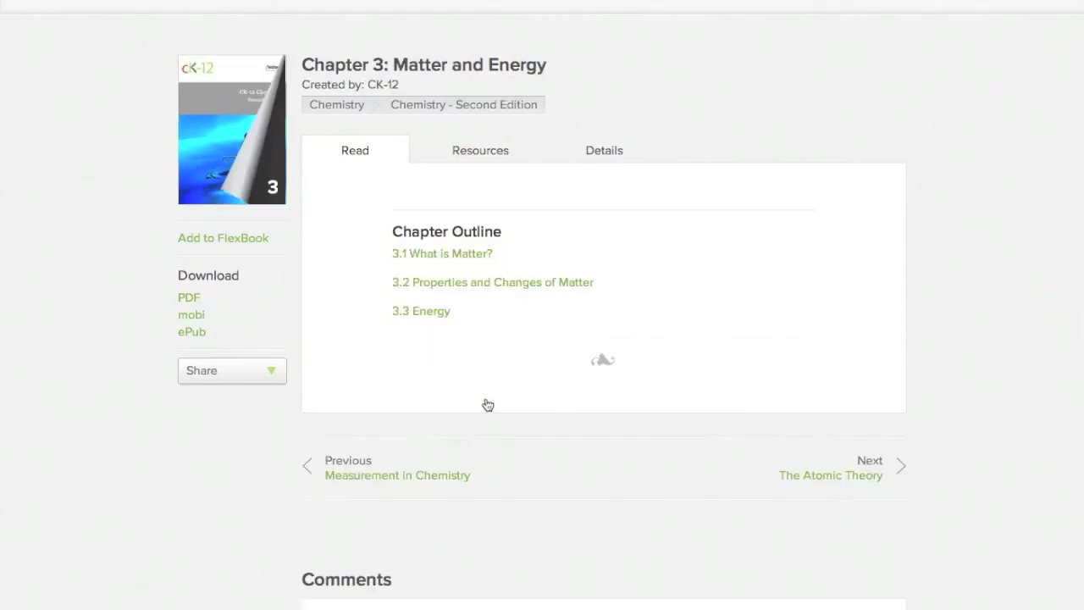
left_click(444, 255)
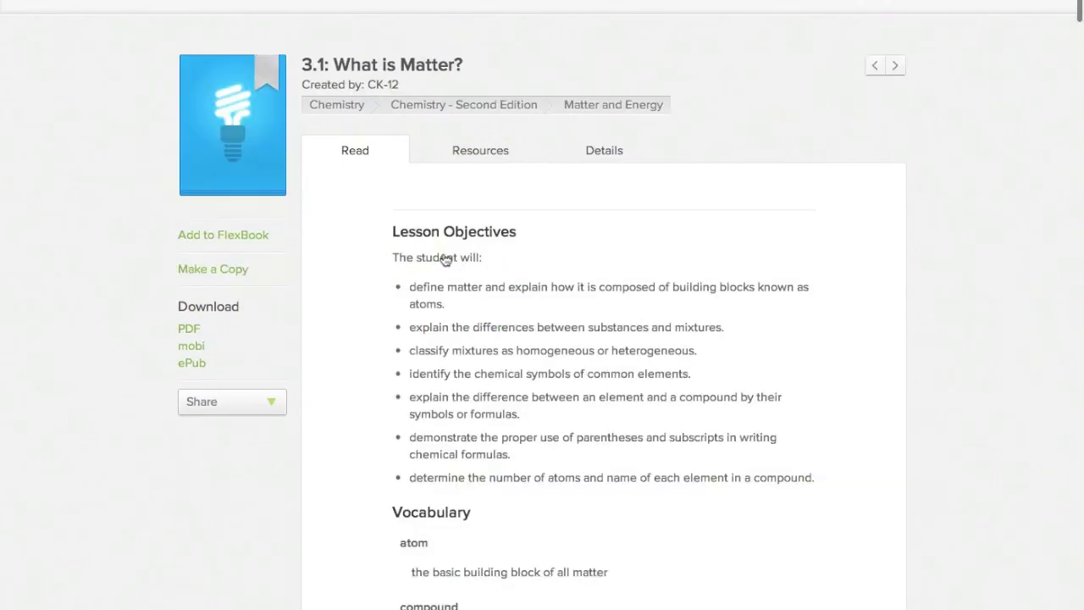
scroll(445, 259, "down", 4)
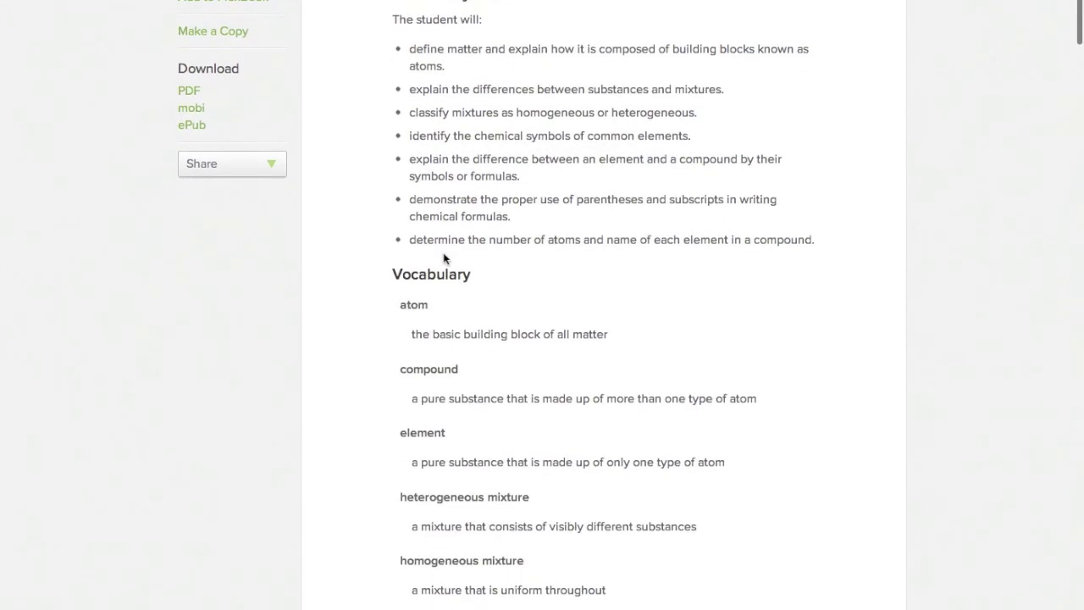
scroll(444, 259, "down", 3)
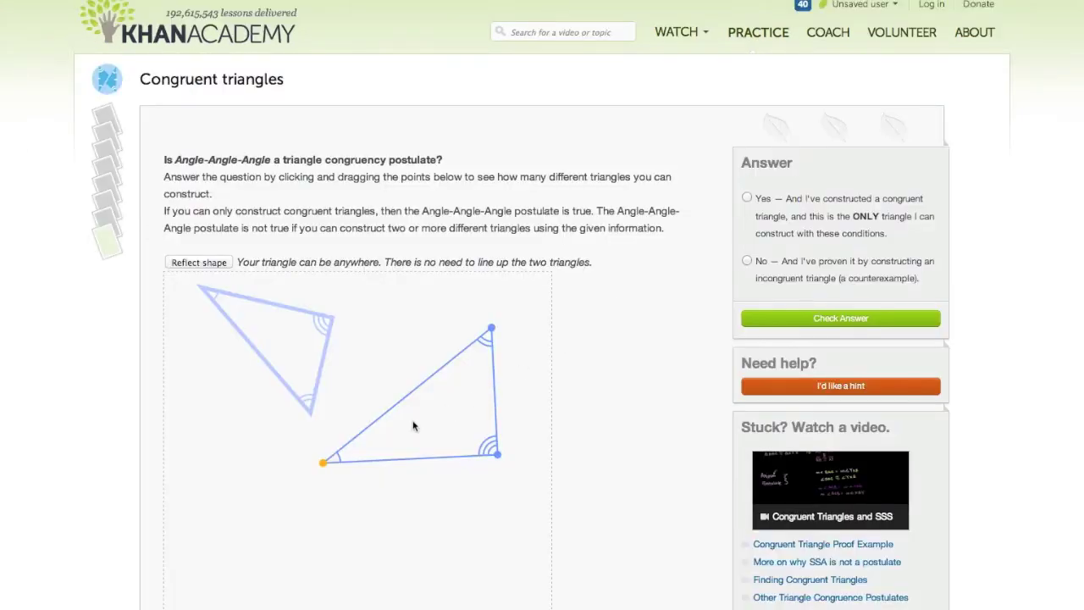
Move the orange vertex of the triangle up and inward in Khan Academy's Congruent triangles exercise
left_click_drag(322, 462, 380, 444)
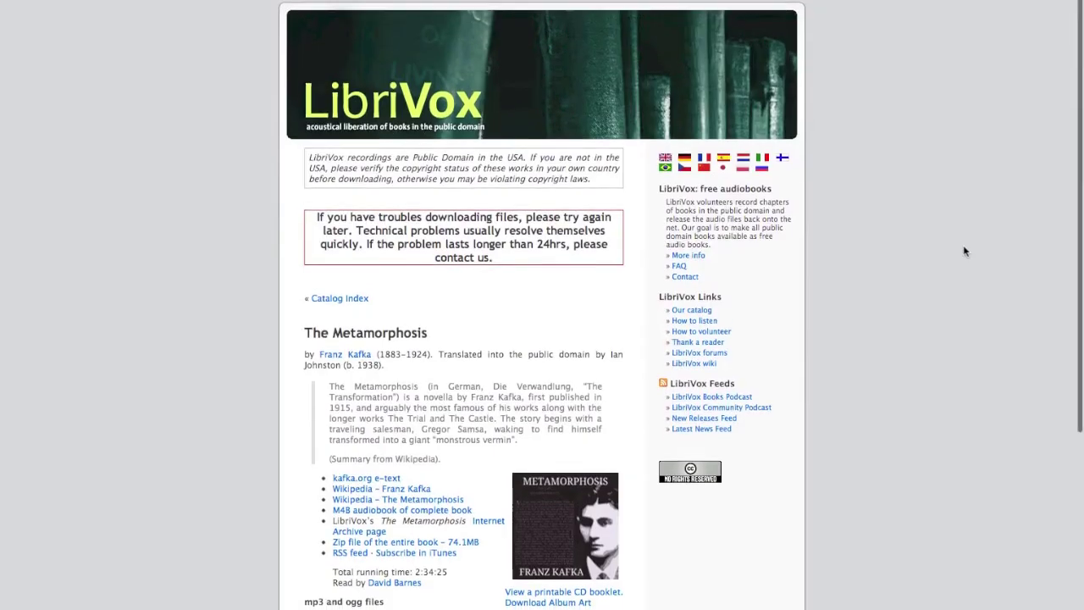
Look through LibriVox's page for The Metamorphosis down to the mp3 and ogg files
scroll(963, 245, "down", 4)
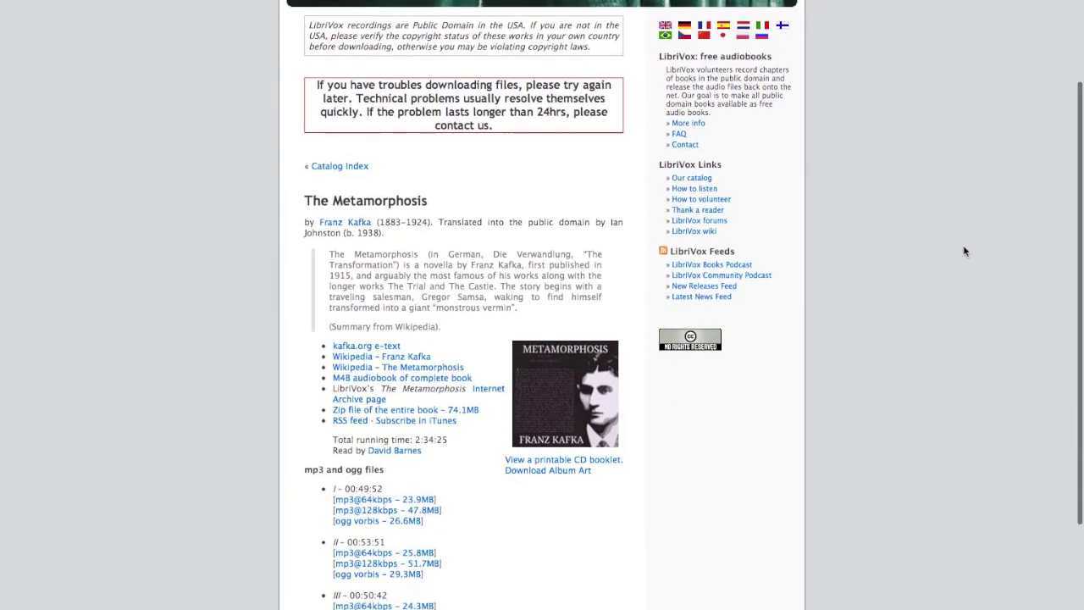
scroll(963, 246, "down", 3)
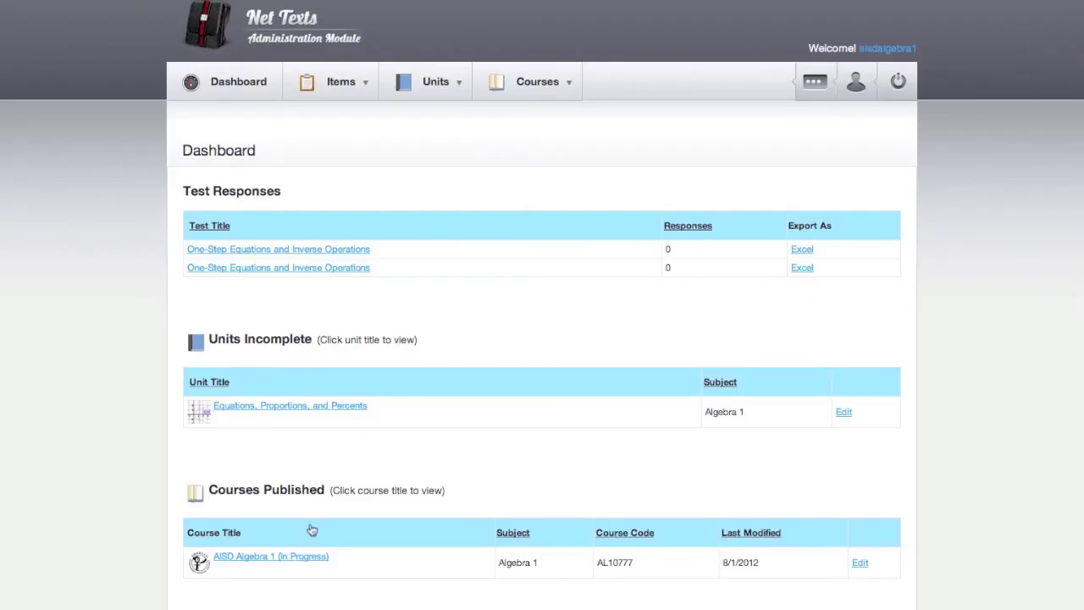
Open the published course AISD Algebra 1 (In Progress) in the Net Texts Administration Module and look through its contents
left_click(301, 559)
scroll(300, 559, "down", 8)
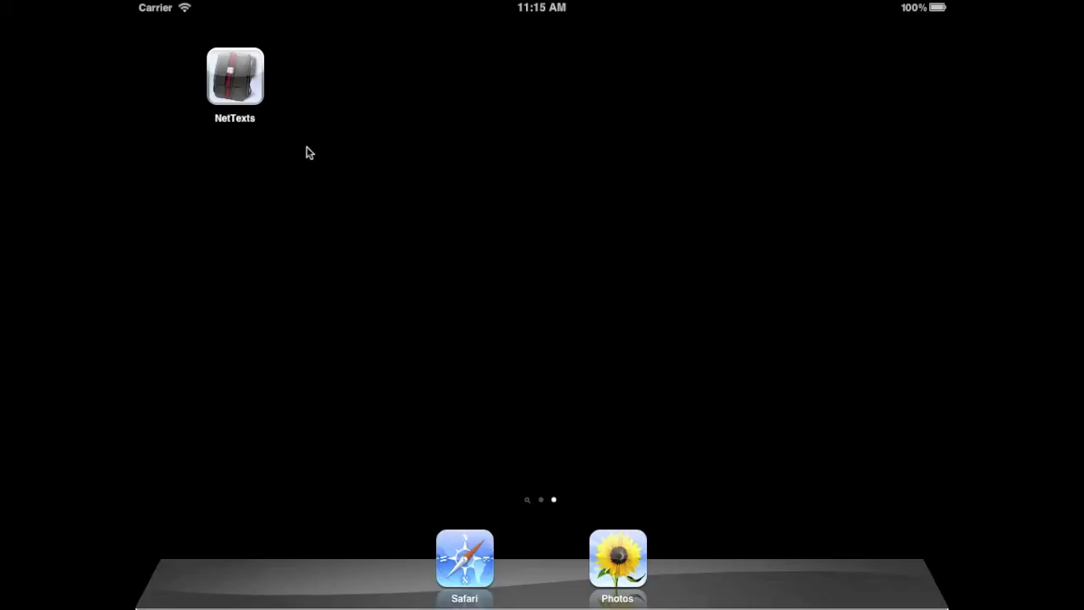
Launch the NetTexts app and browse the collections of courses available to add, from school subjects to Stanford & Carnegie Mellon
left_click(236, 78)
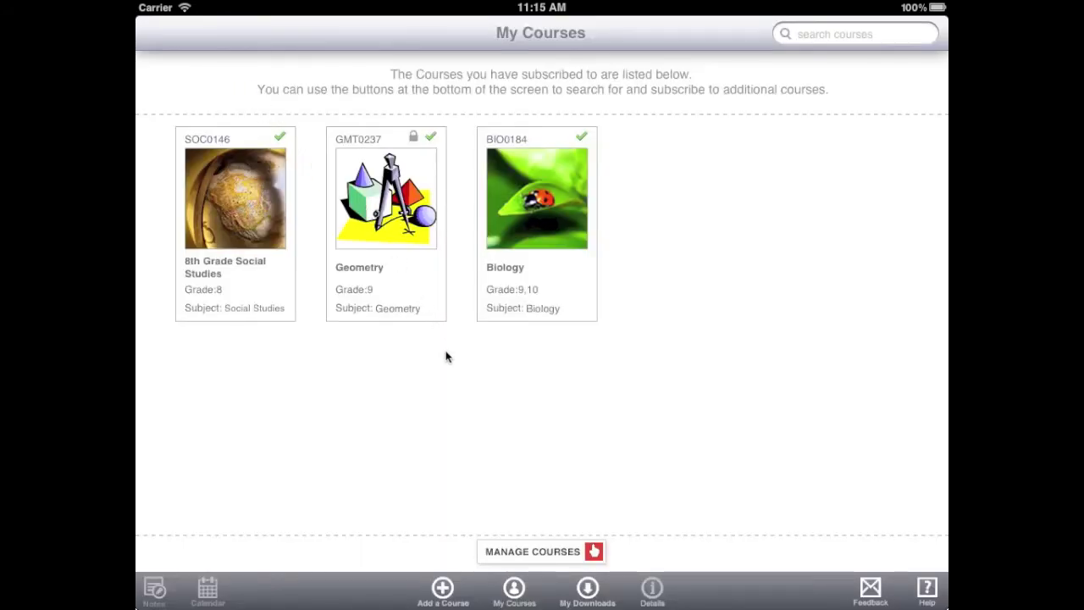
left_click(445, 590)
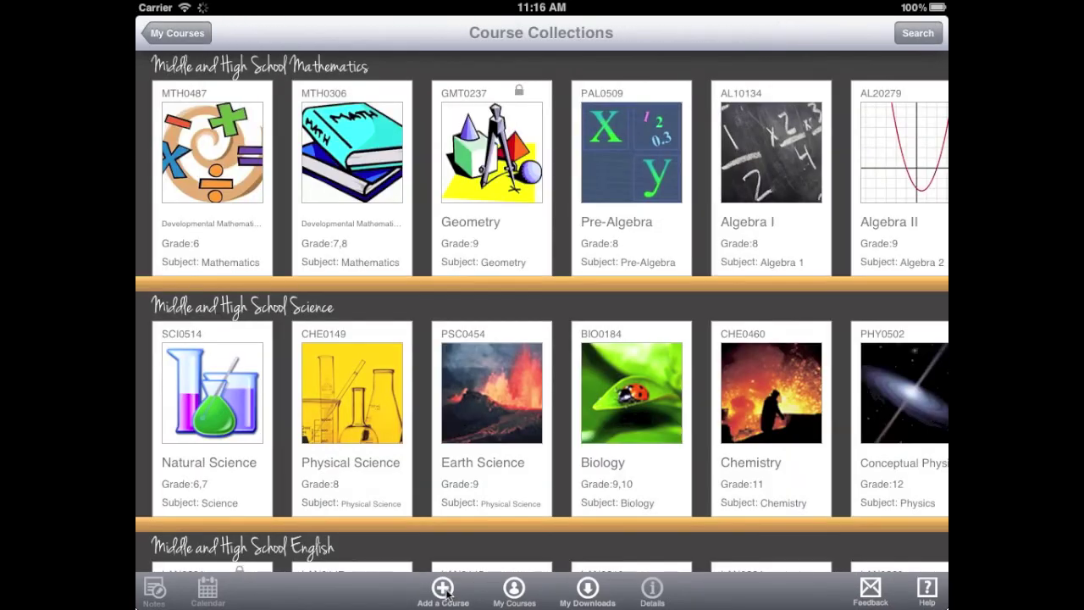
left_click_drag(590, 513, 576, 210)
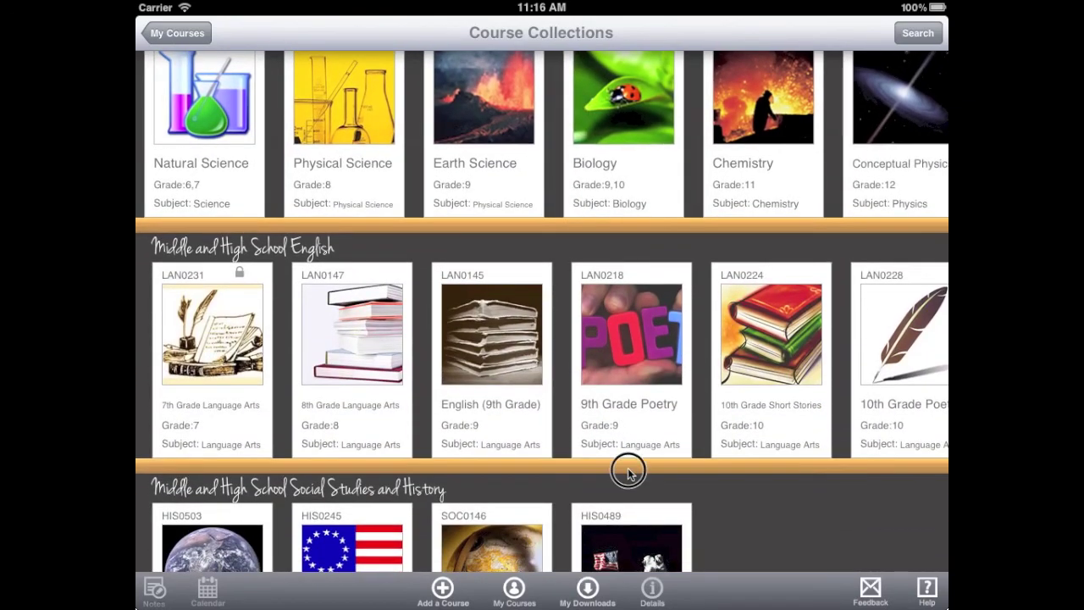
left_click_drag(629, 471, 627, 170)
left_click_drag(661, 526, 638, 269)
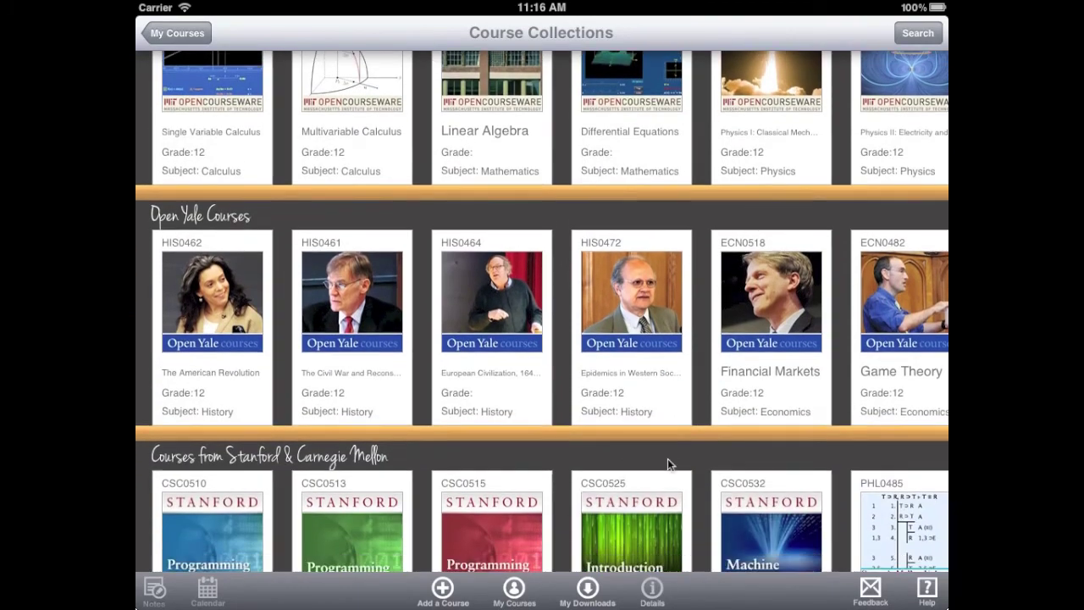
left_click_drag(667, 458, 650, 298)
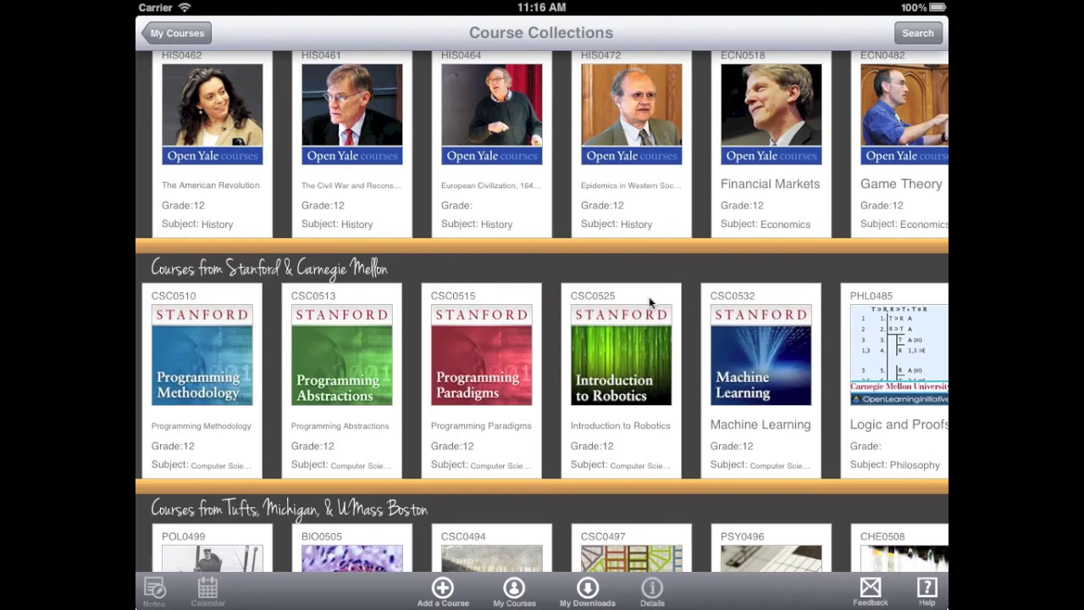
Search for courses with the subject set to Algebra 1
left_click(918, 35)
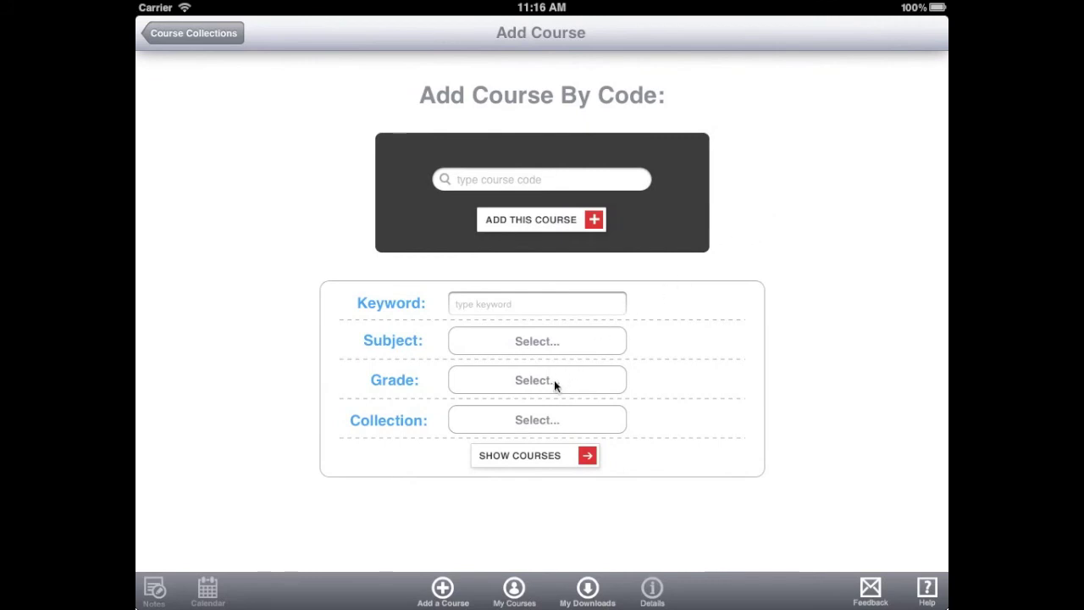
left_click(547, 343)
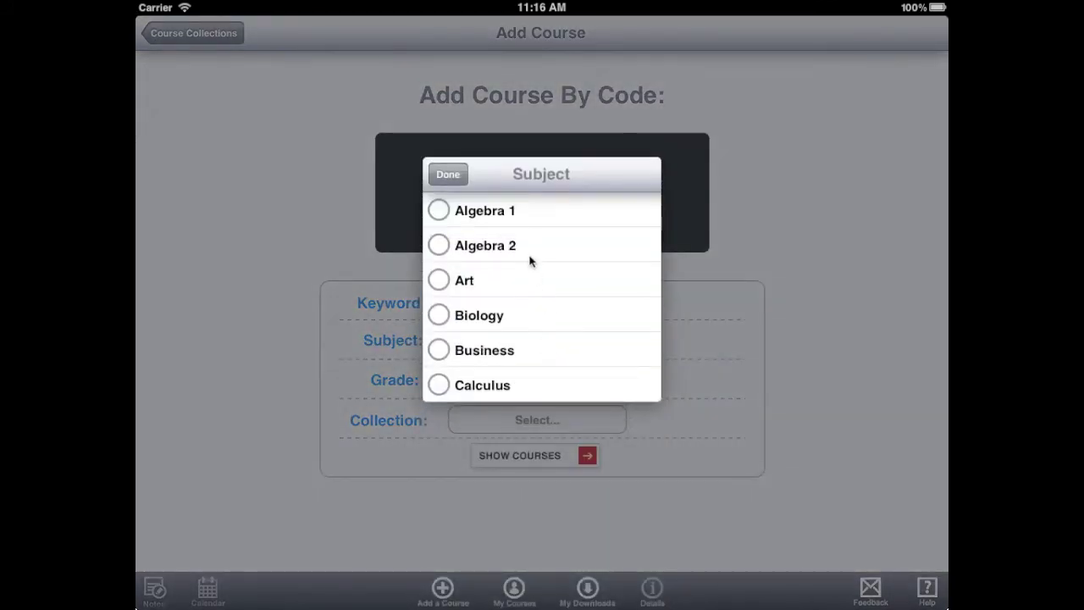
left_click(520, 218)
left_click(454, 176)
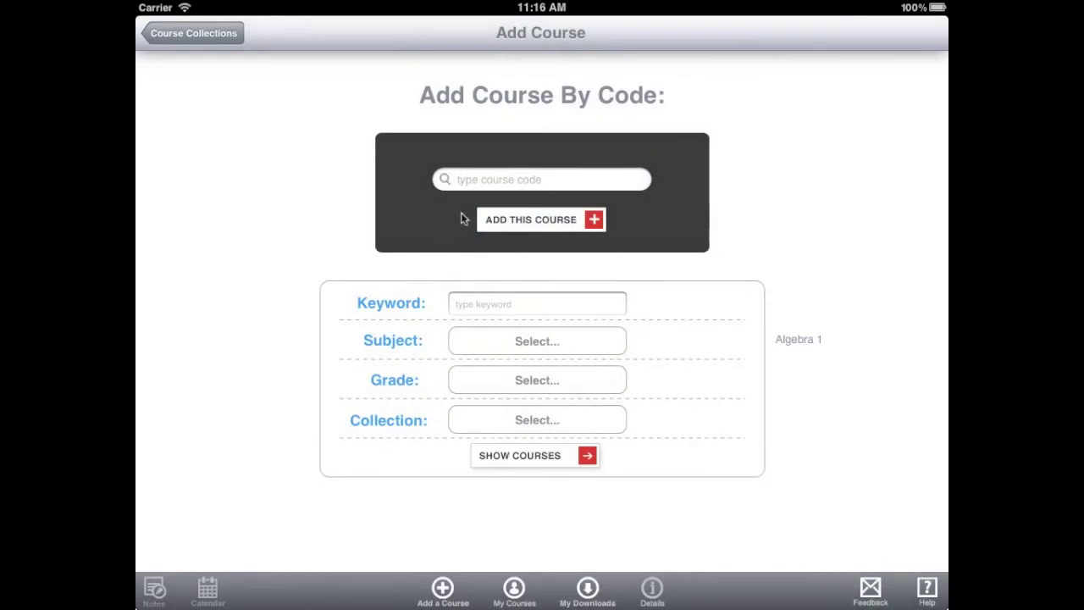
left_click(549, 462)
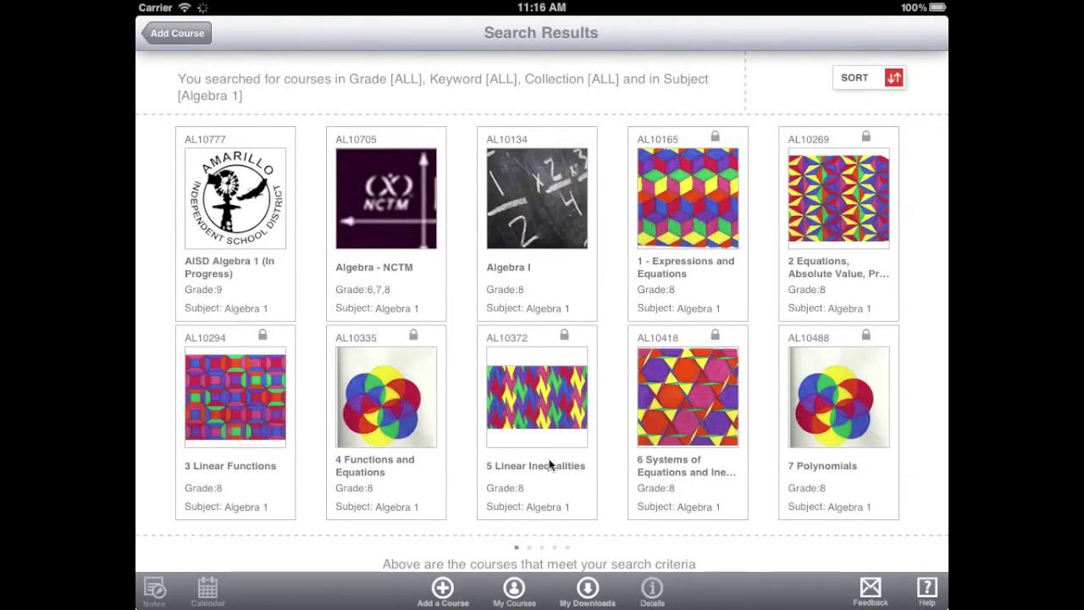
Open the Algebra I course AL10134 and examine the items in its Linear Functions and Relations unit
left_click(536, 213)
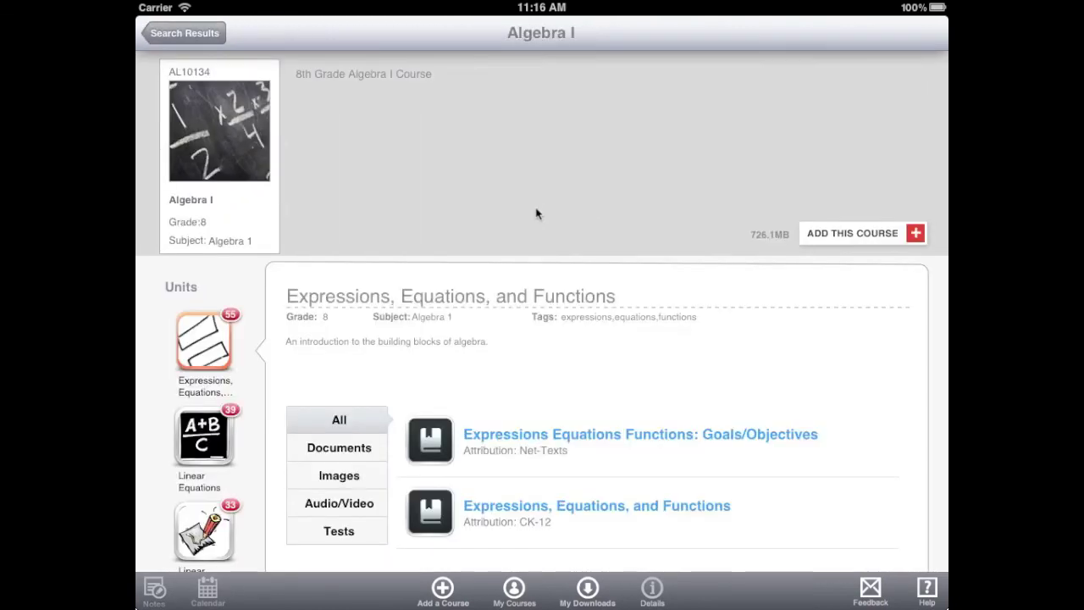
left_click_drag(210, 466, 201, 366)
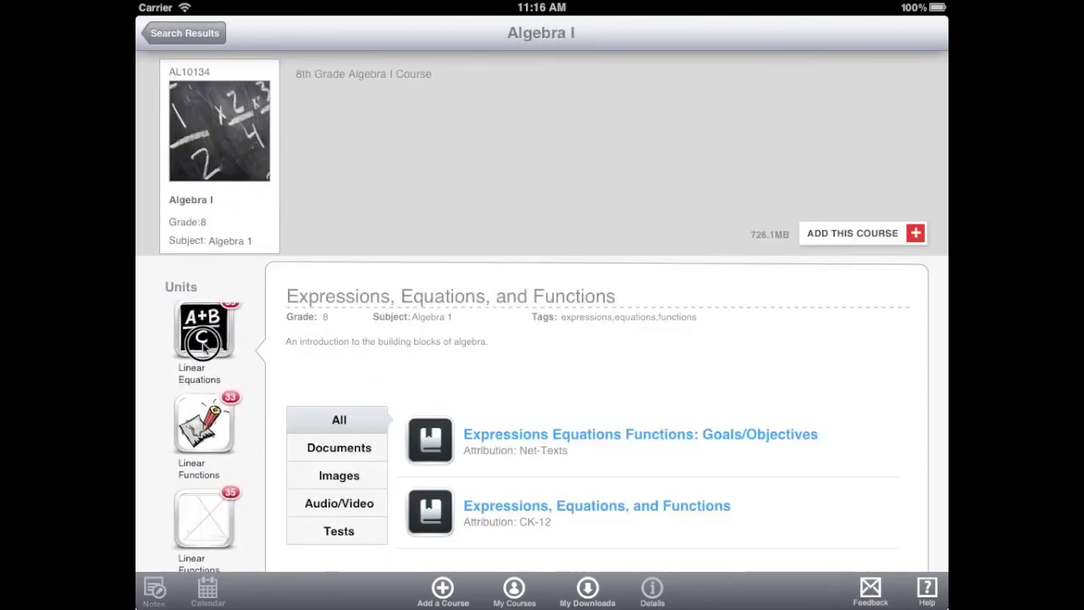
left_click(199, 345)
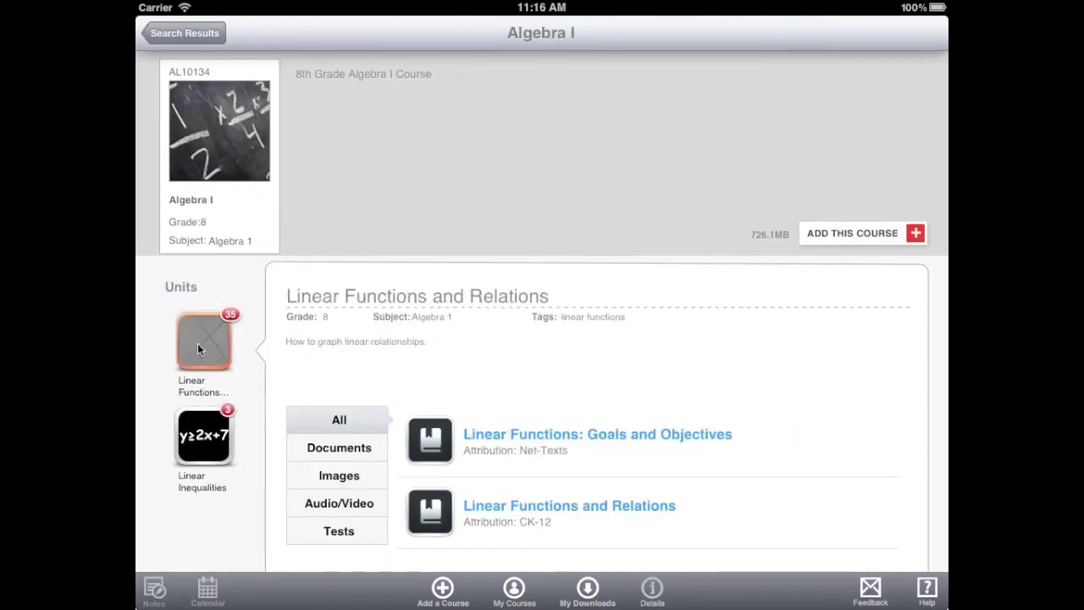
left_click_drag(549, 504, 542, 406)
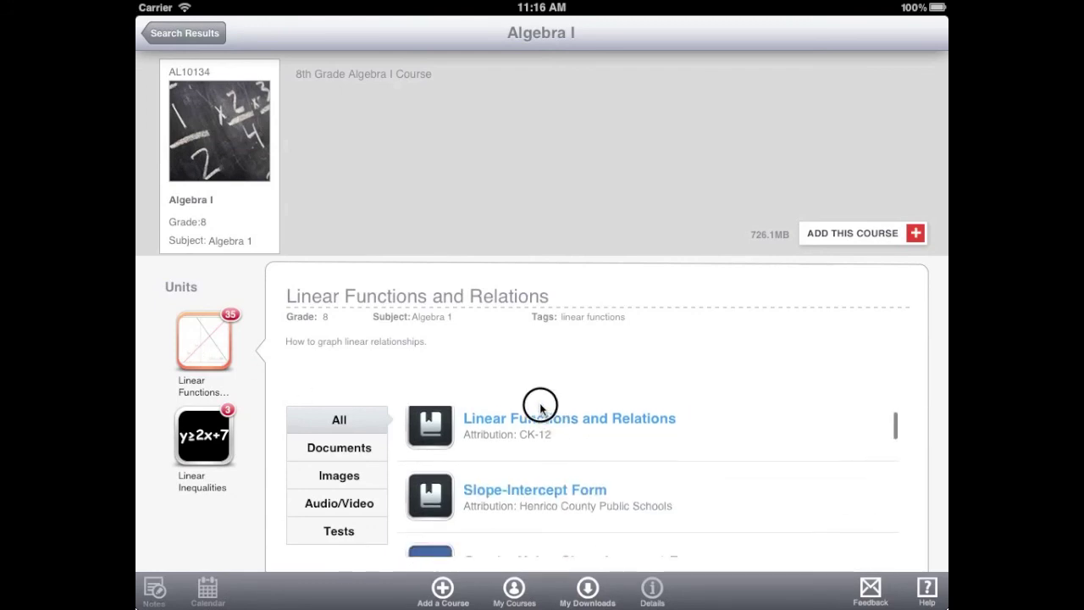
left_click_drag(574, 519, 563, 405)
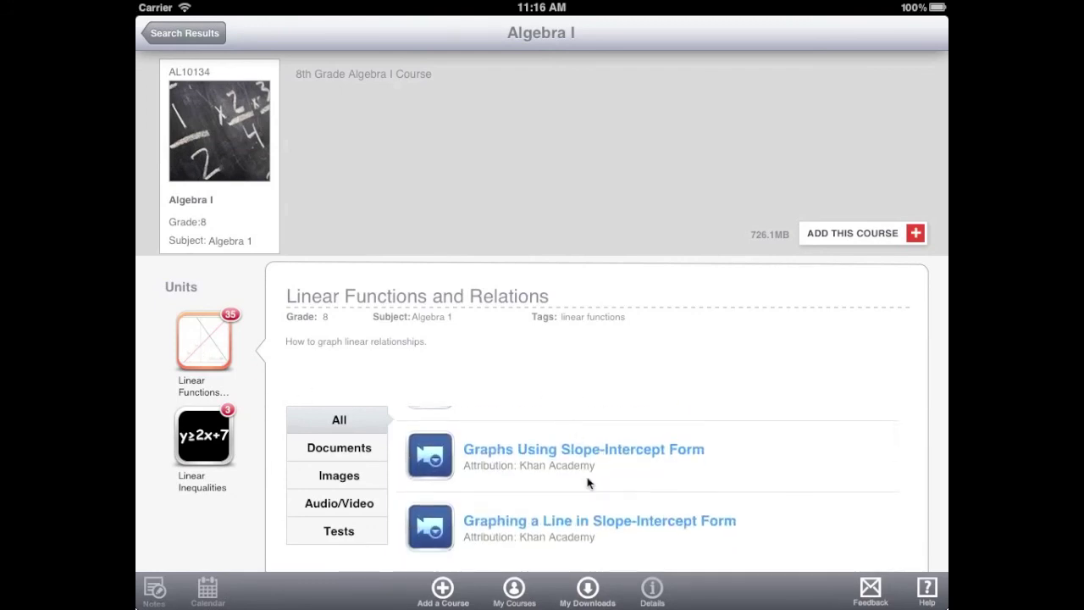
left_click_drag(606, 546, 587, 447)
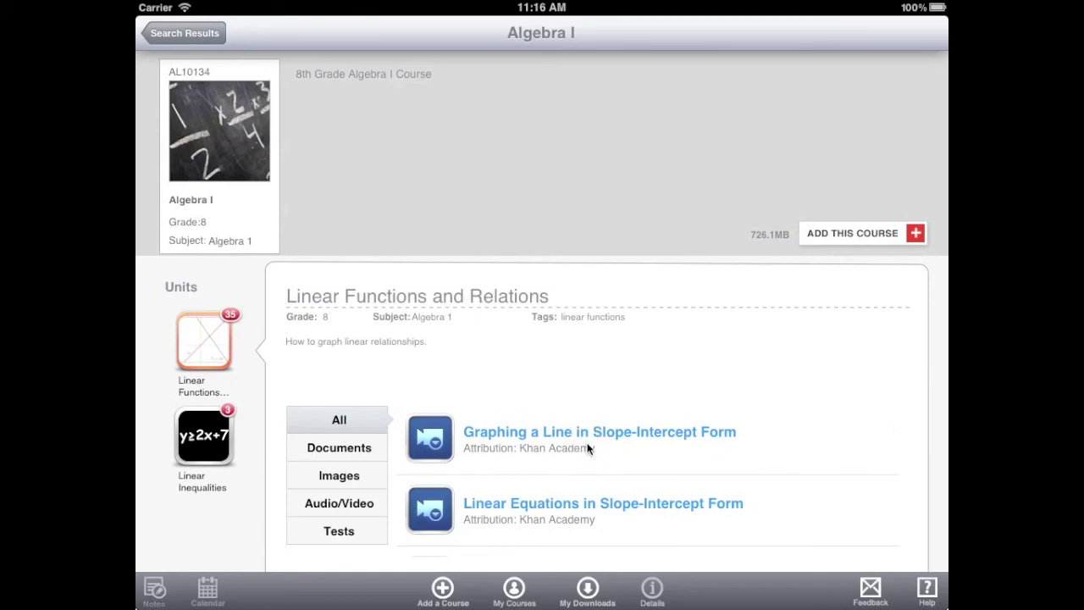
Add the Algebra I course to the download list and open the downloads
left_click(877, 235)
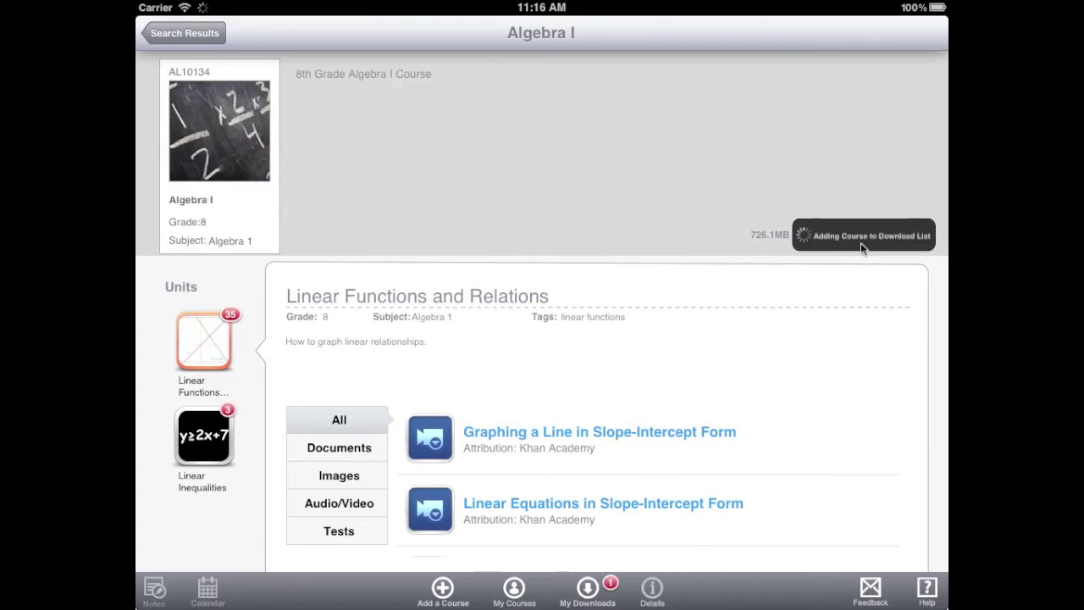
left_click(588, 591)
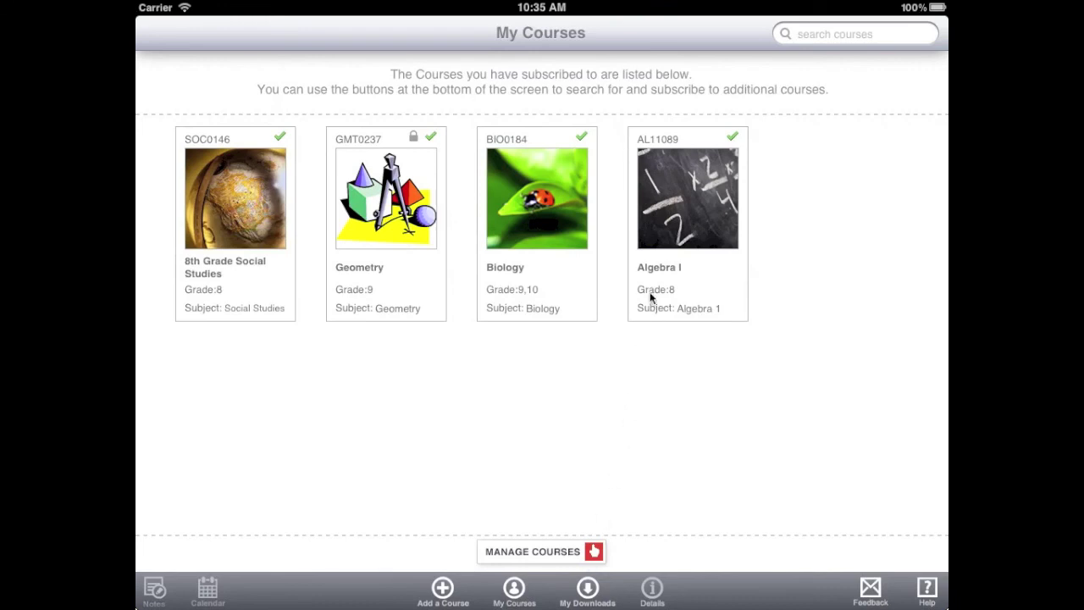
Open the subscribed Algebra I course and show the items of its Expressions, Equations, and Functions unit
left_click(673, 210)
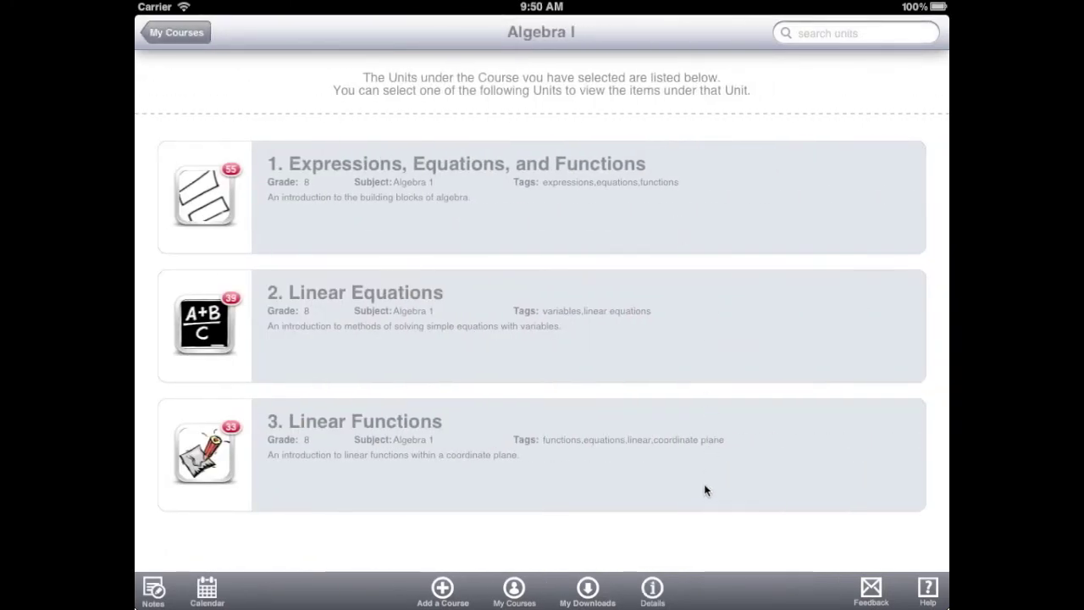
mouse_move(705, 491)
left_mouse_down()
mouse_move(677, 239)
mouse_move(704, 503)
left_mouse_up()
left_click(531, 210)
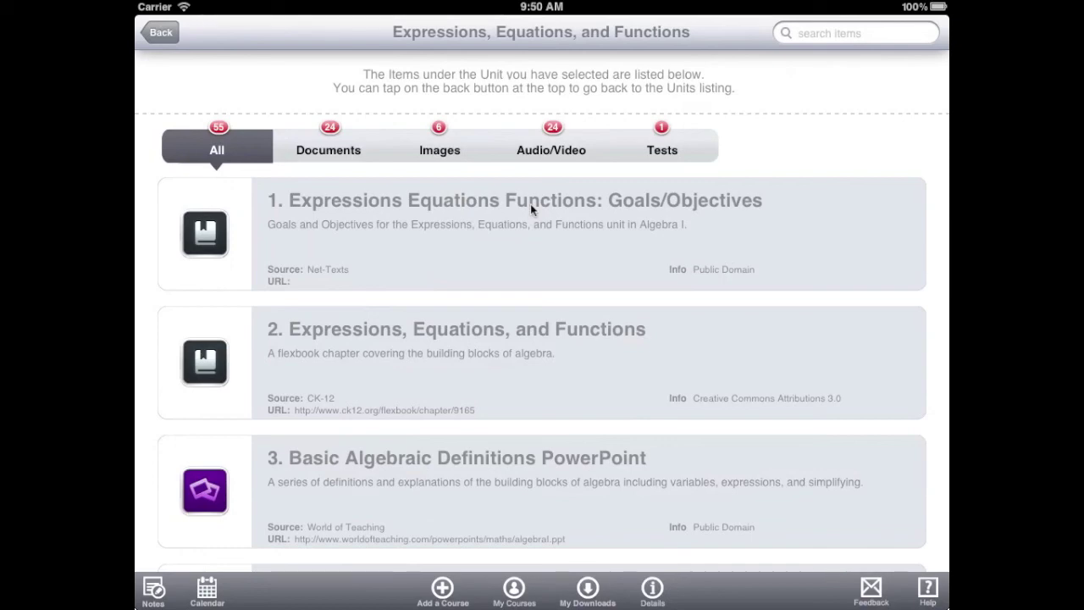
Open the Expressions Equations Functions: Goals/Objectives document and read it through to the end of the checklist
left_click(527, 234)
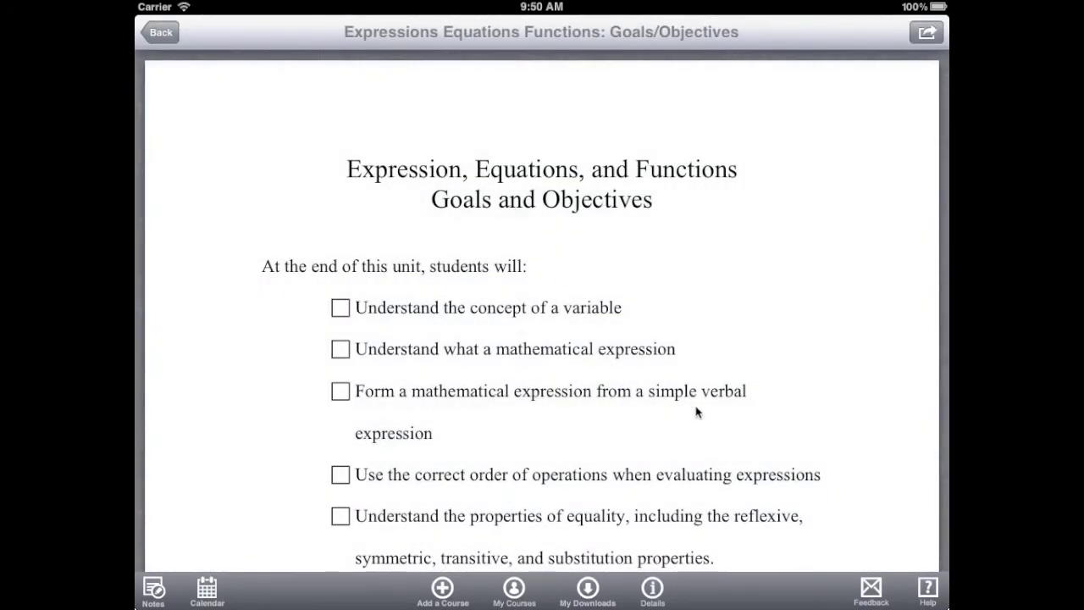
left_click_drag(702, 387, 697, 133)
left_click_drag(735, 395, 733, 305)
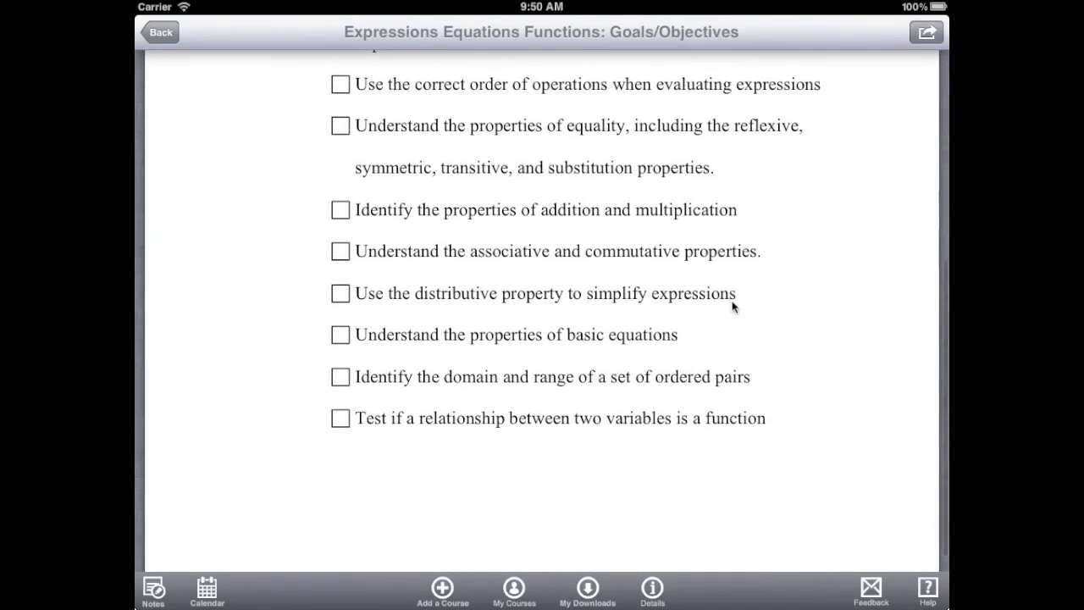
Return to the unit's items, open the CK-12 chapter Expressions, Equations, and Functions, and read its introduction
left_click(161, 34)
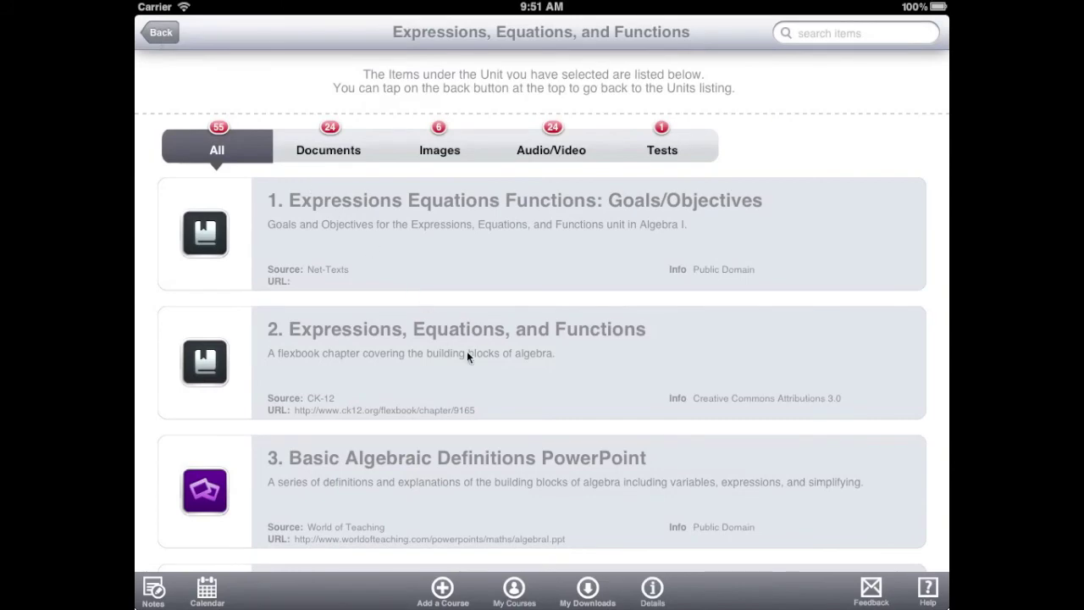
left_click(473, 364)
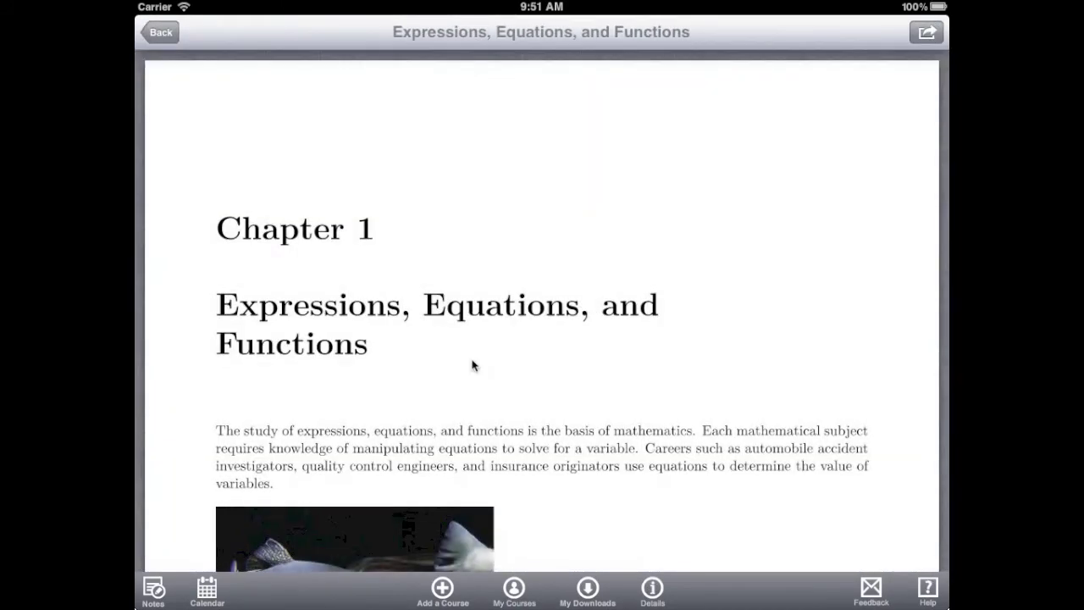
left_click_drag(576, 516, 564, 215)
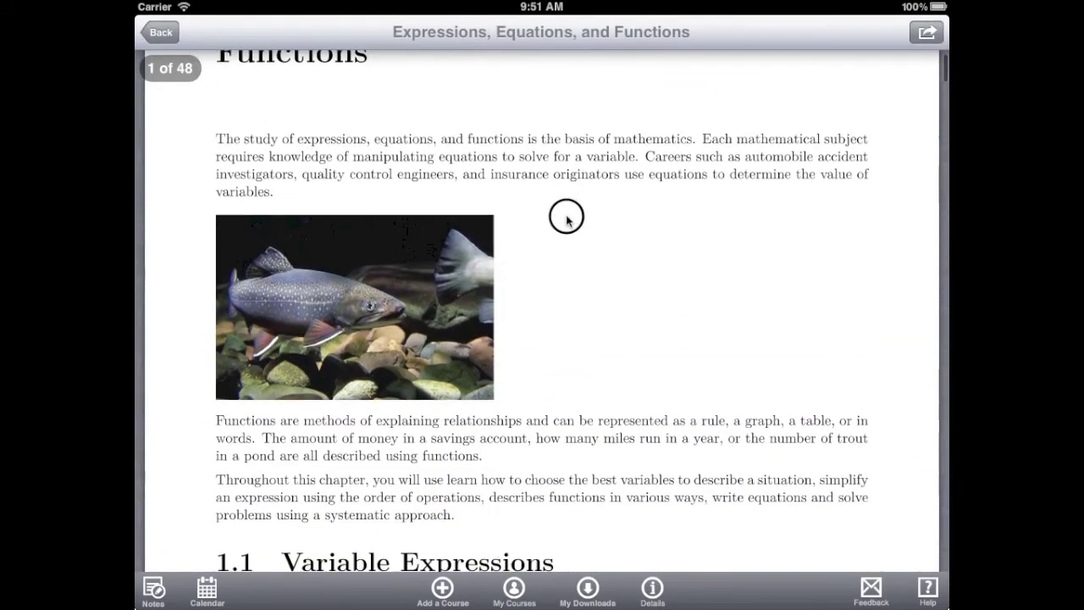
Read on through section 1.1 Variable Expressions of the chapter, down to the variable examples on page 2
left_click_drag(604, 494, 612, 65)
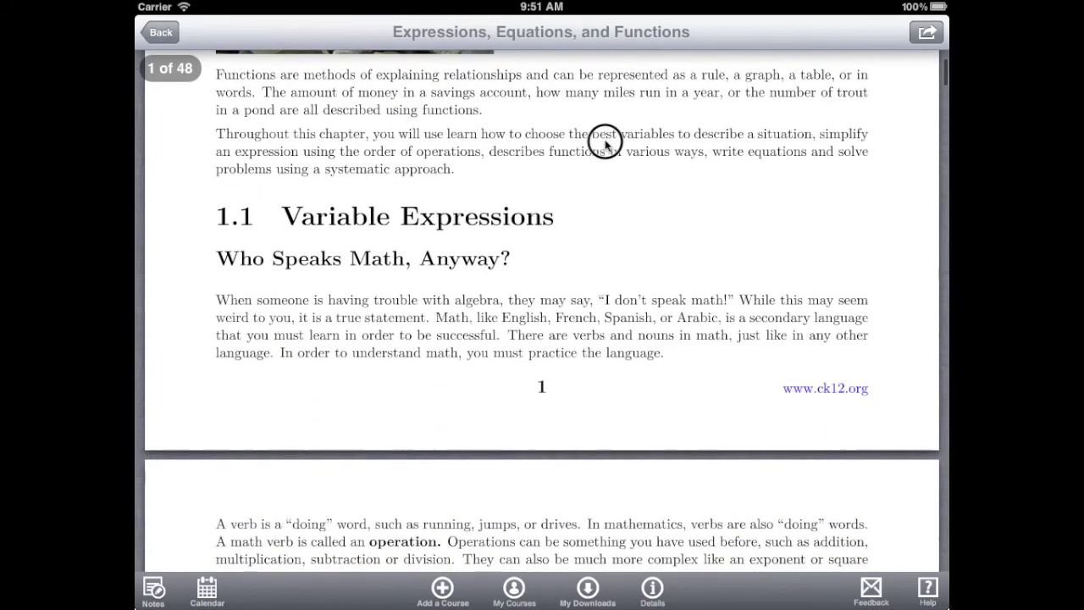
left_click_drag(622, 477, 609, 225)
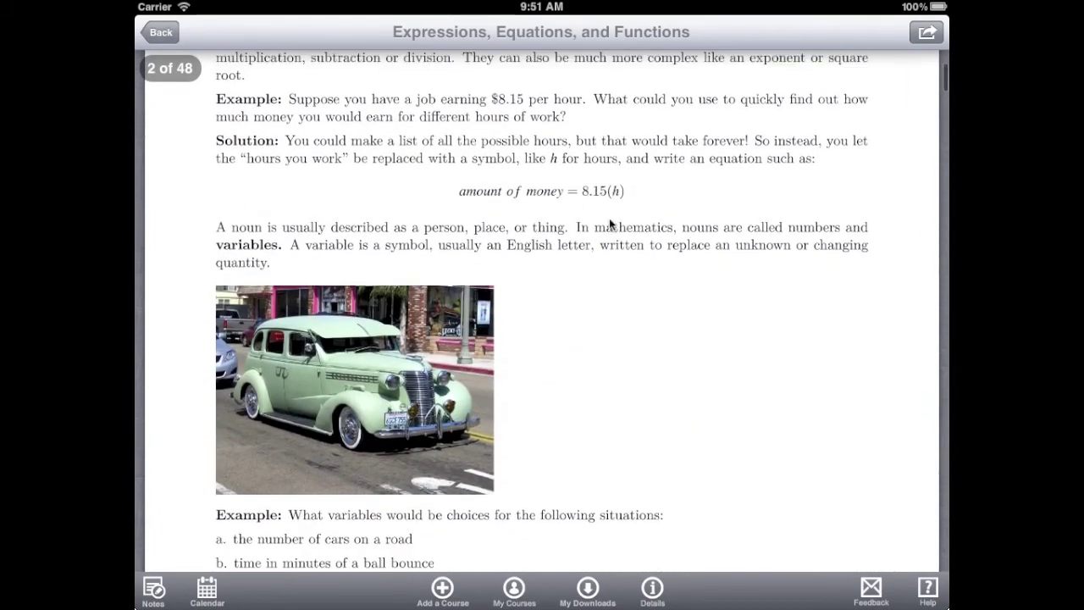
Open the Basic Algebraic Definitions PowerPoint, view its definition slides on algebraic expressions, and return to the unit's items
left_click(161, 32)
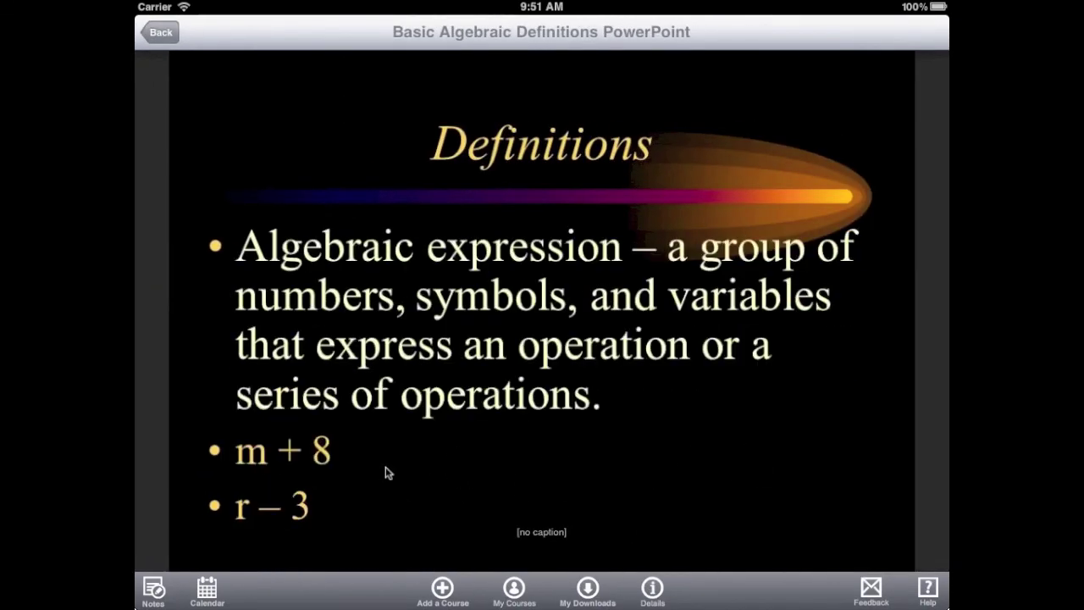
left_click_drag(691, 458, 405, 455)
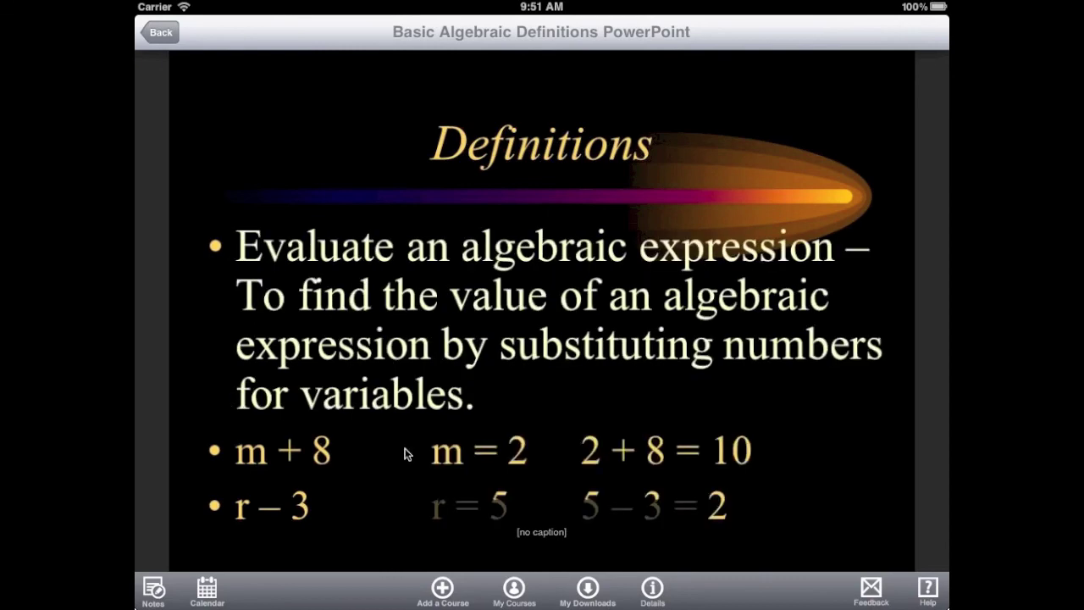
left_click(163, 34)
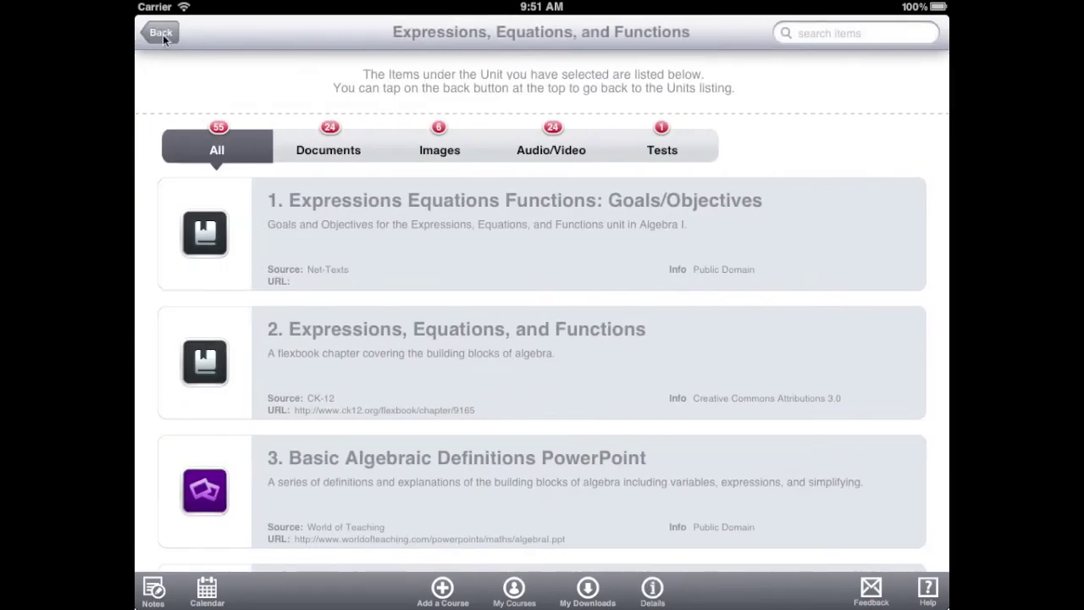
Play the Khan Academy video Variables and Expressions, skip ahead to about 0:26, and return to the unit's items
left_click_drag(438, 491, 426, 257)
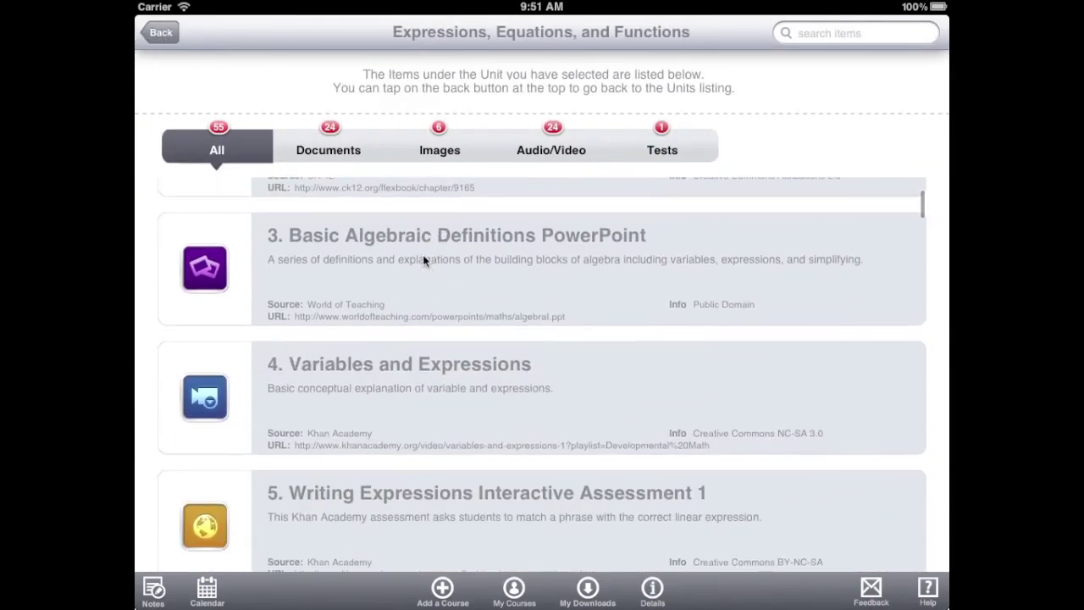
left_click(436, 404)
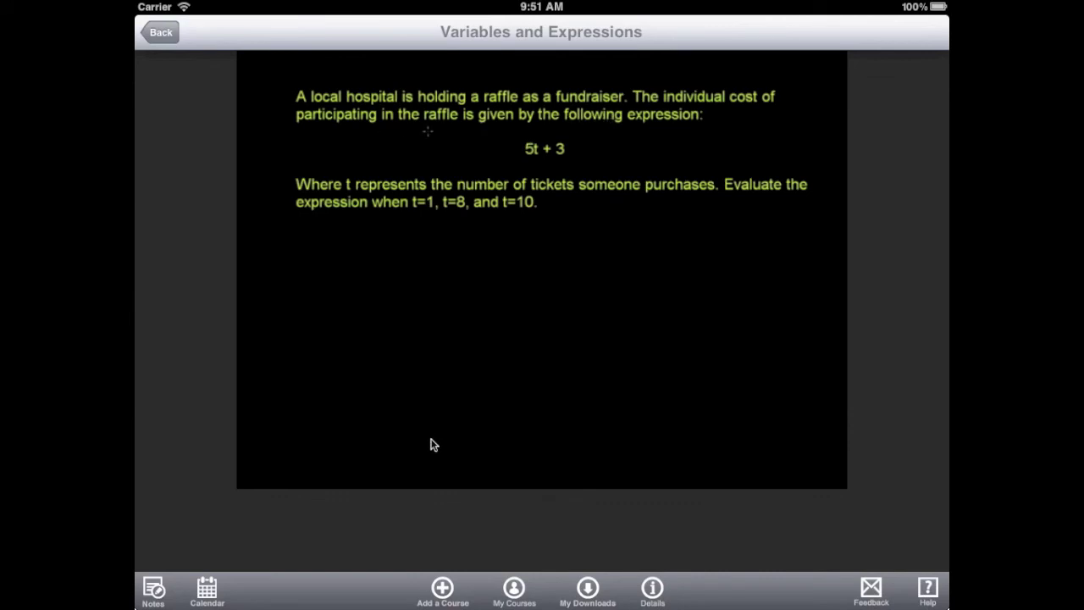
left_click(387, 460)
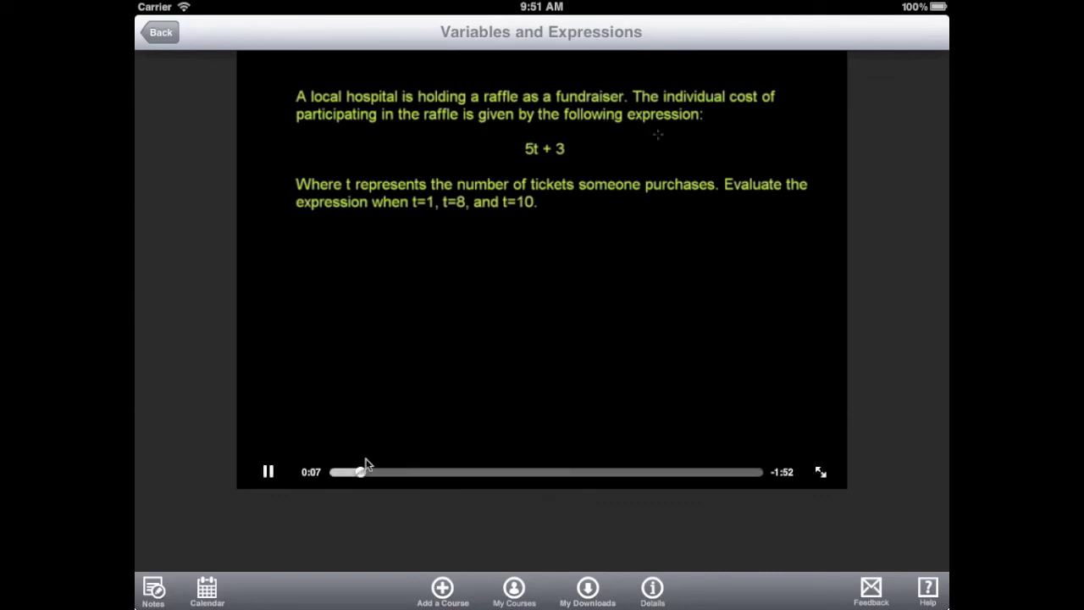
left_click_drag(360, 471, 429, 483)
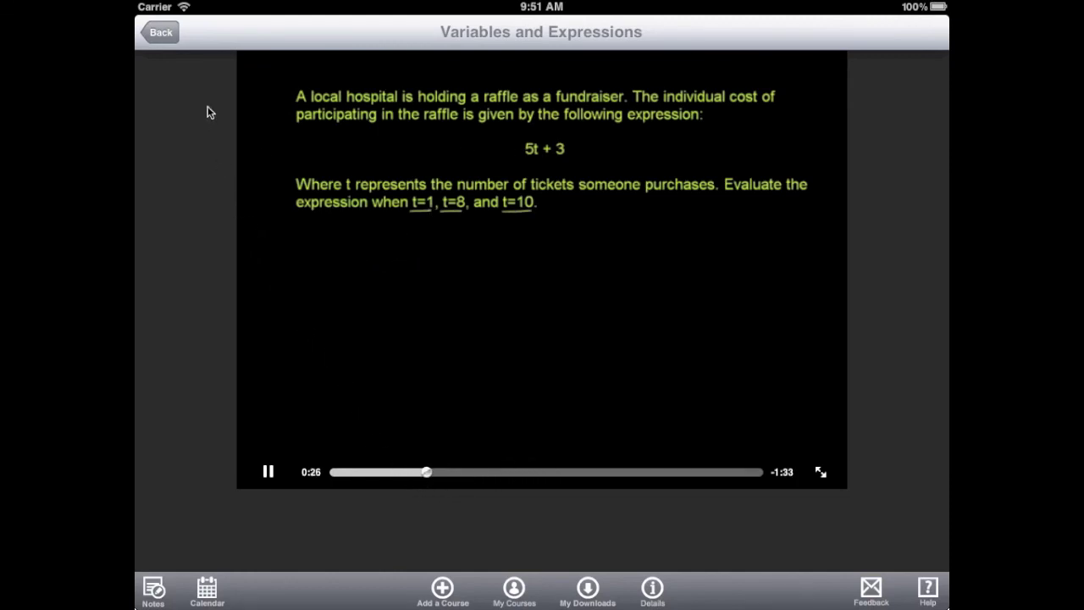
left_click(160, 38)
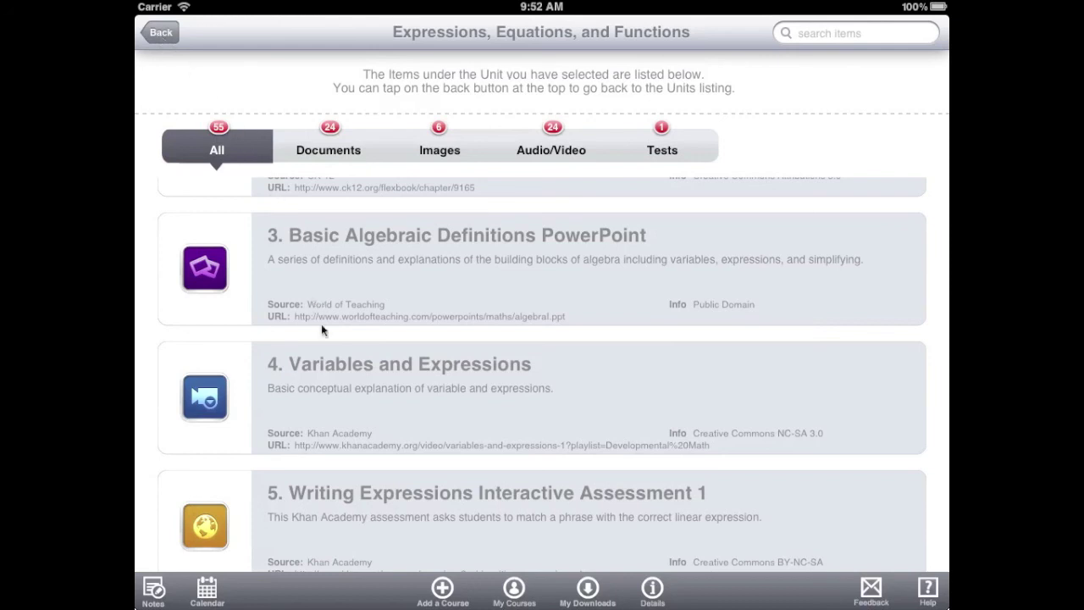
Open the Writing Expressions Interactive Assessment 1 on Khan Academy, check the answer −3x − 2, and return to the unit's items
left_click(357, 495)
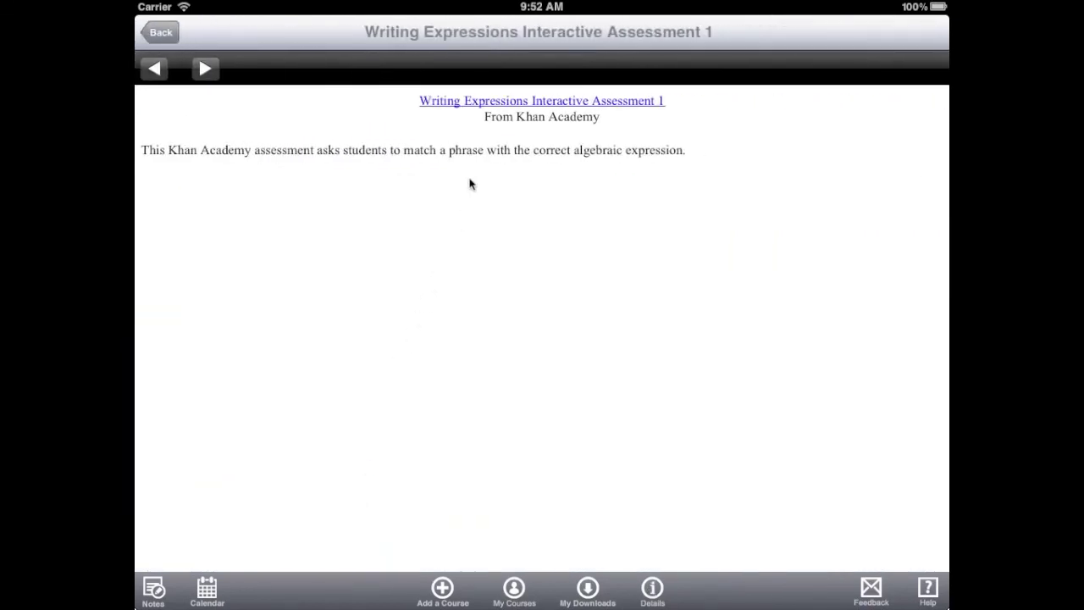
left_click(482, 101)
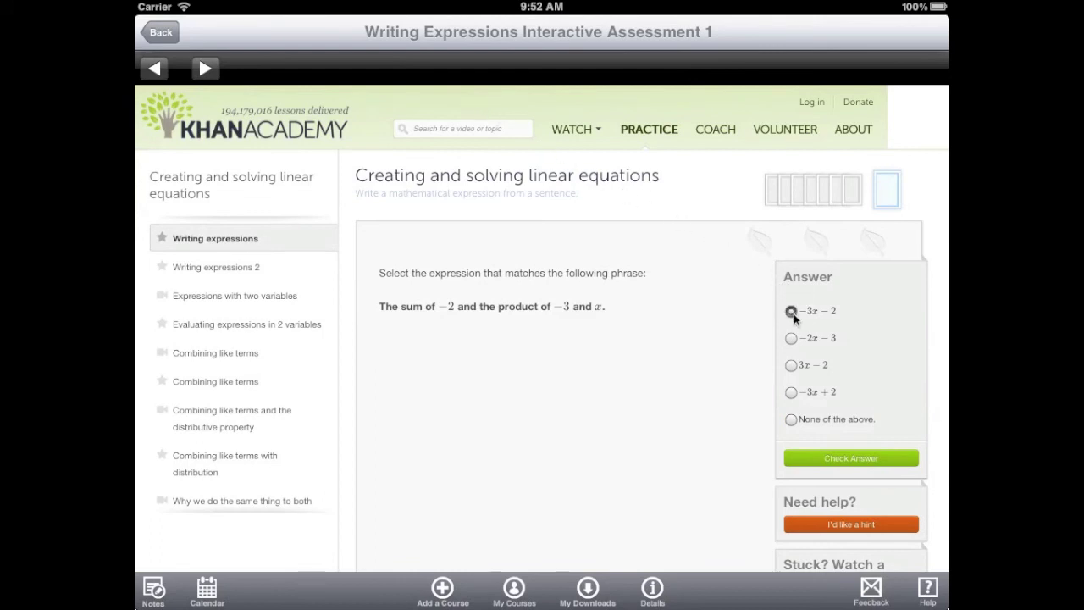
left_click(864, 460)
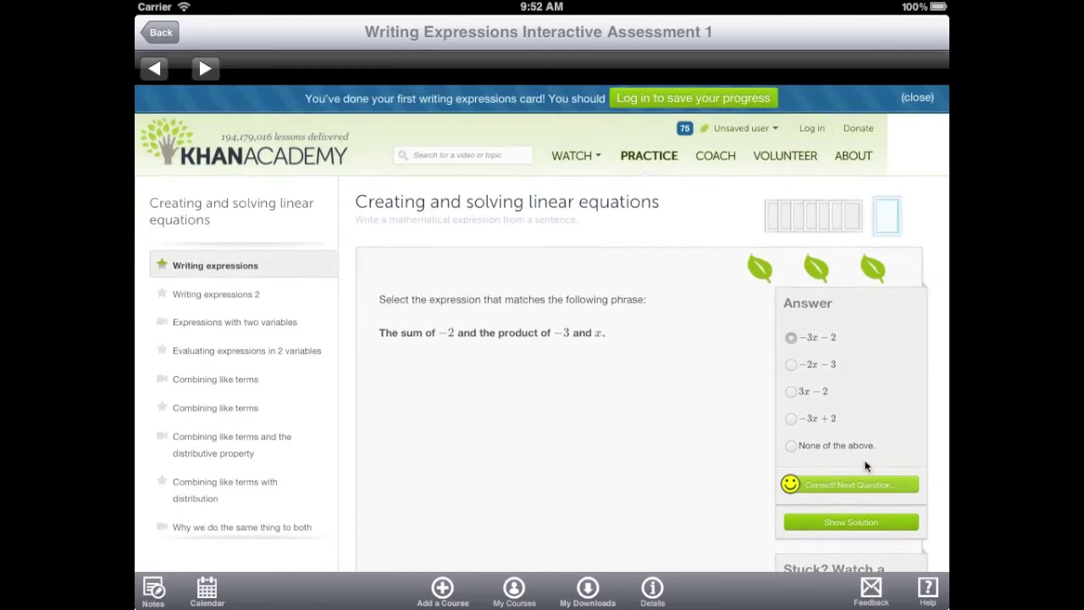
left_click(158, 34)
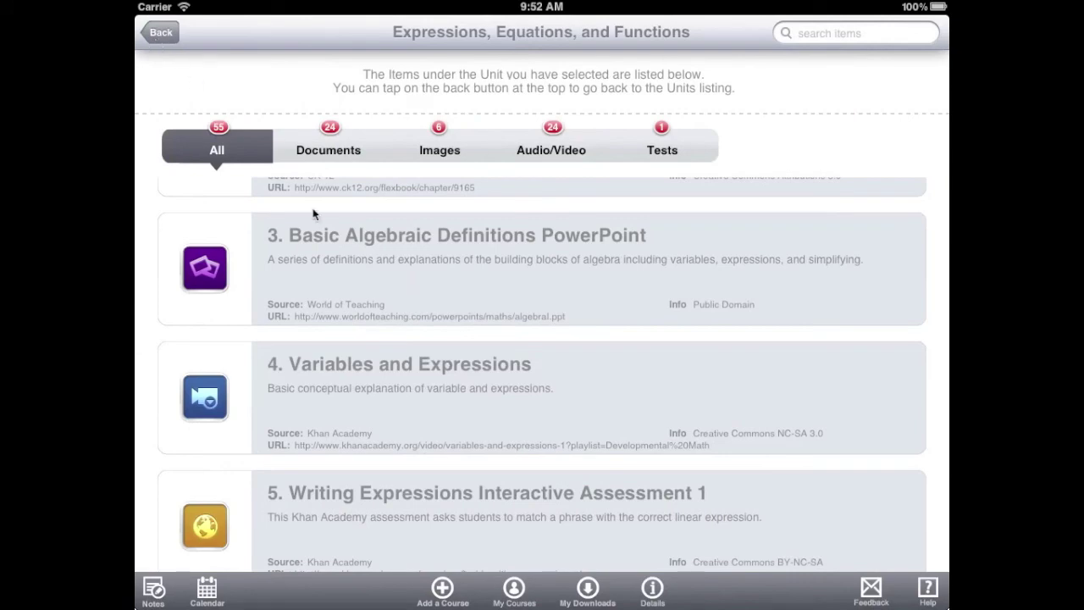
Open the One-Step Equations and Inverse Operations test, answer question 1 with A and question 2 with B, and leave the test unsubmitted
left_click_drag(496, 498, 481, 269)
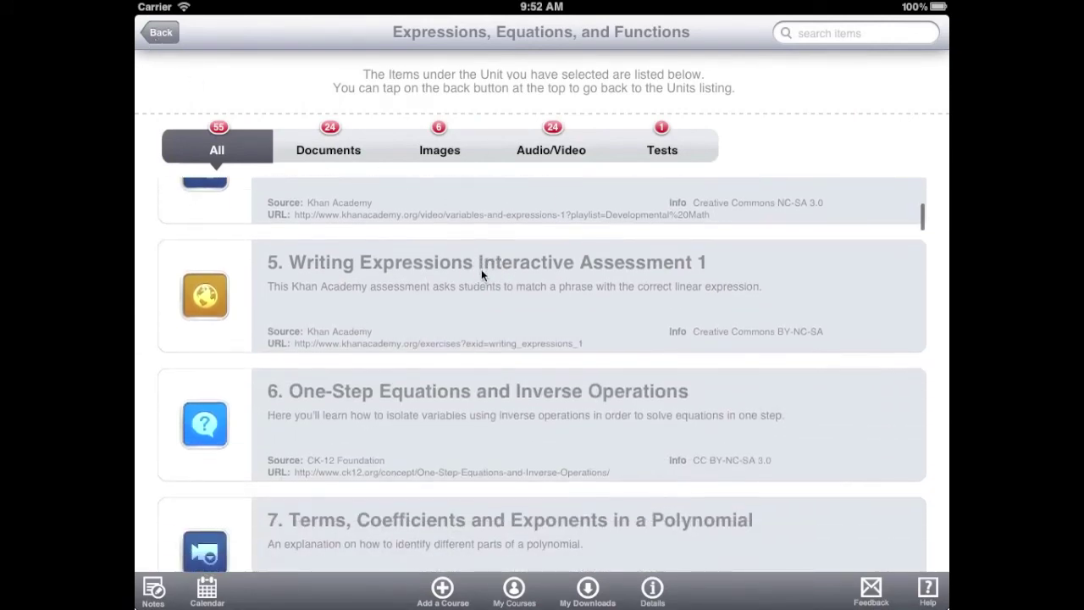
left_click(505, 436)
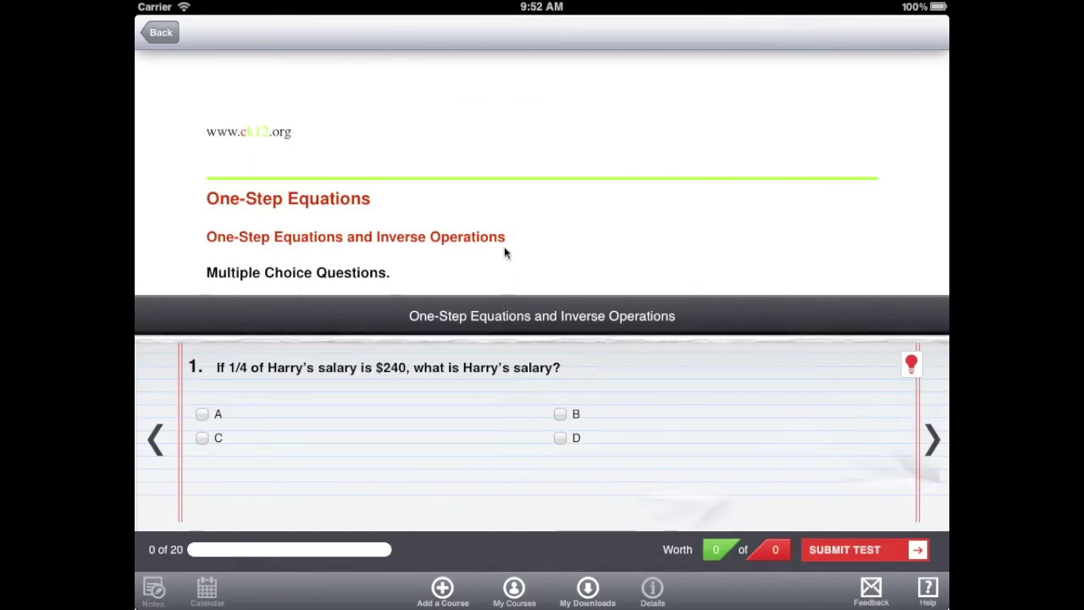
left_click(505, 240)
left_click_drag(505, 239, 508, 77)
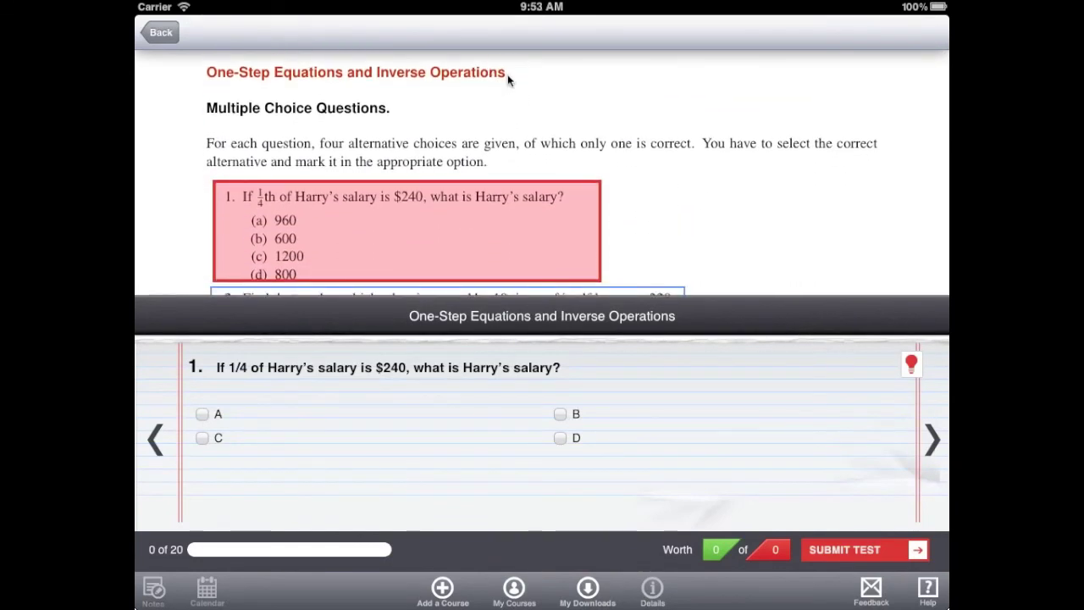
left_click(206, 414)
left_click(932, 438)
left_click_drag(799, 269, 791, 131)
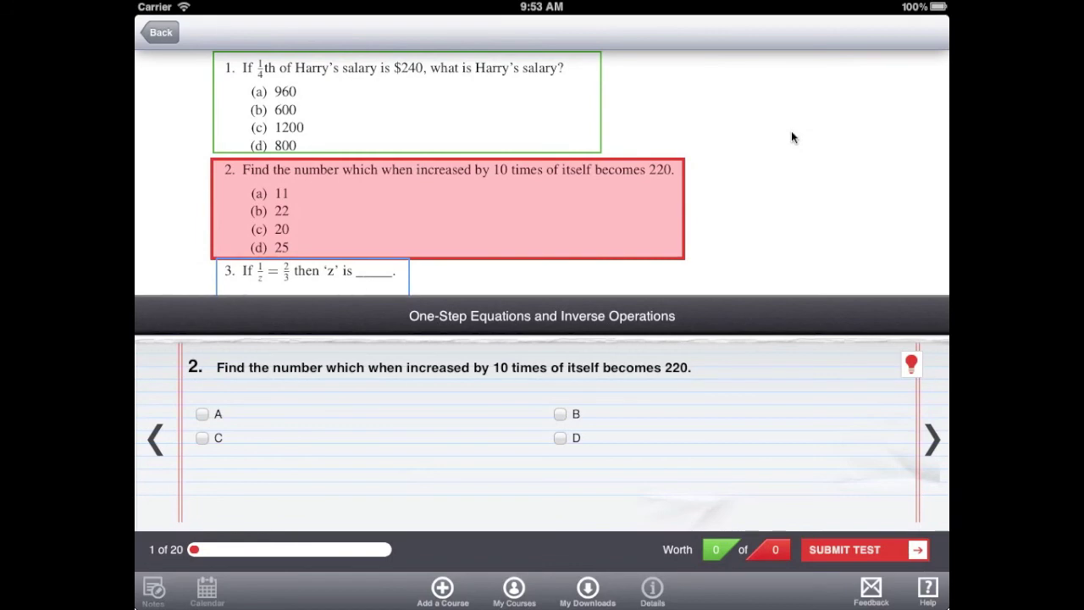
left_click(560, 414)
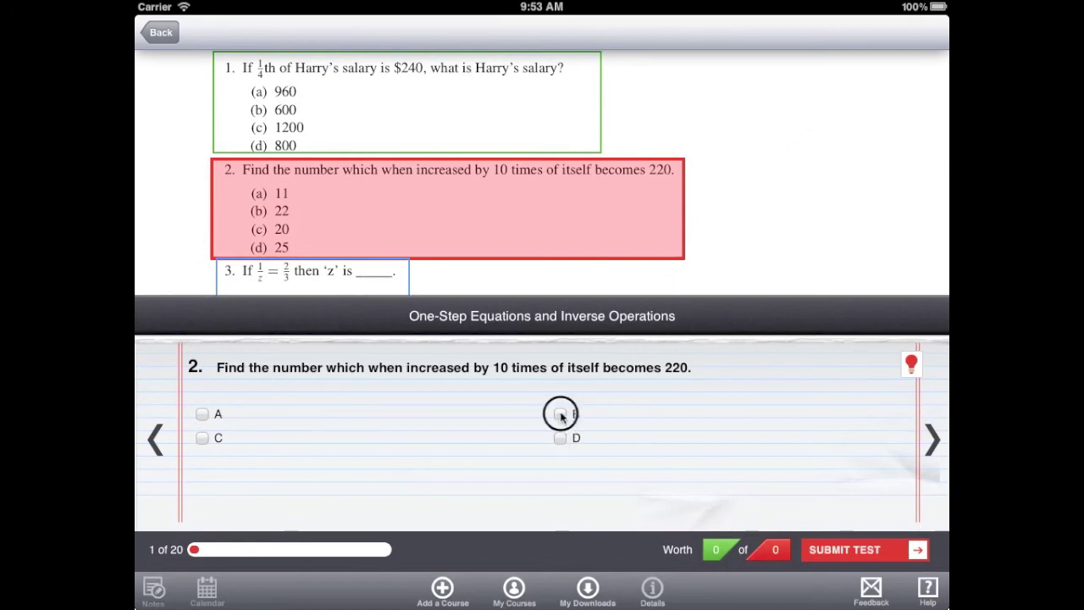
left_click(932, 440)
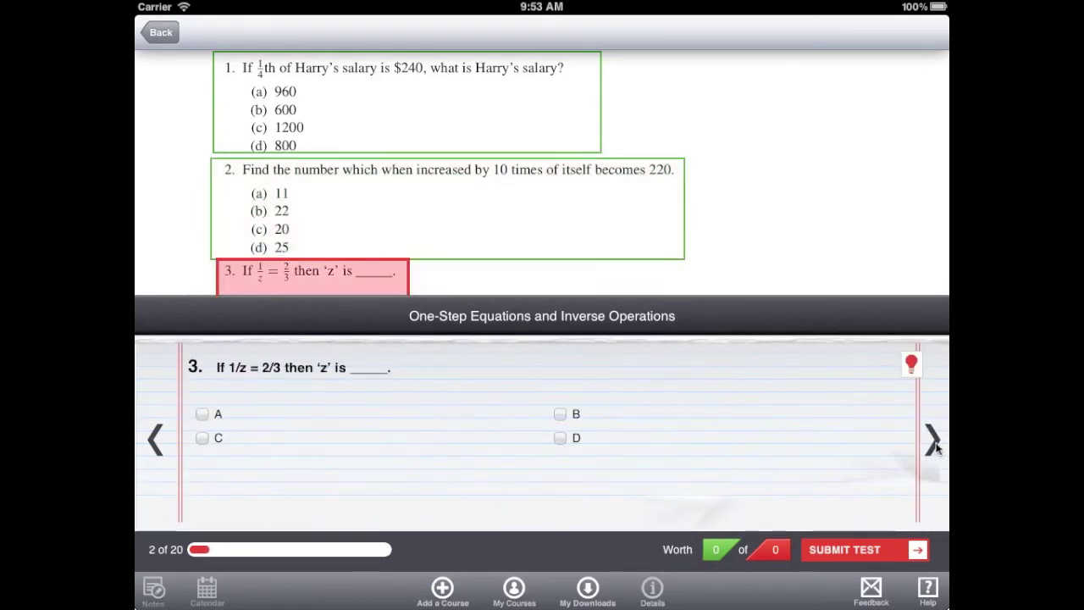
left_click(161, 33)
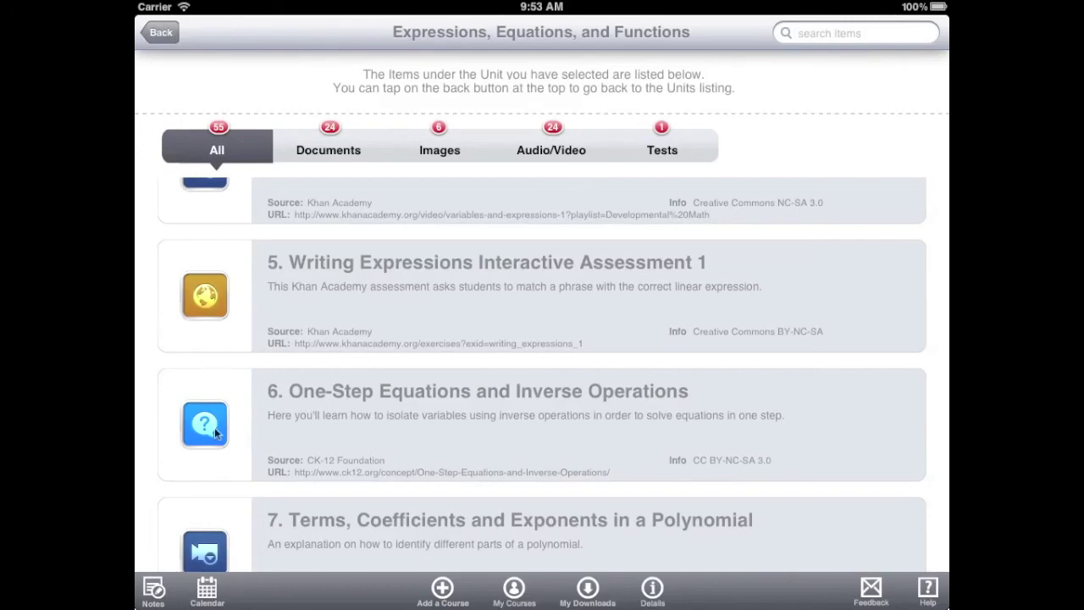
Write a unit note with the lines "Do homework assignment for 10/2" and "Finish reading before class"
left_click(153, 590)
type("Do homework assignment for 10")
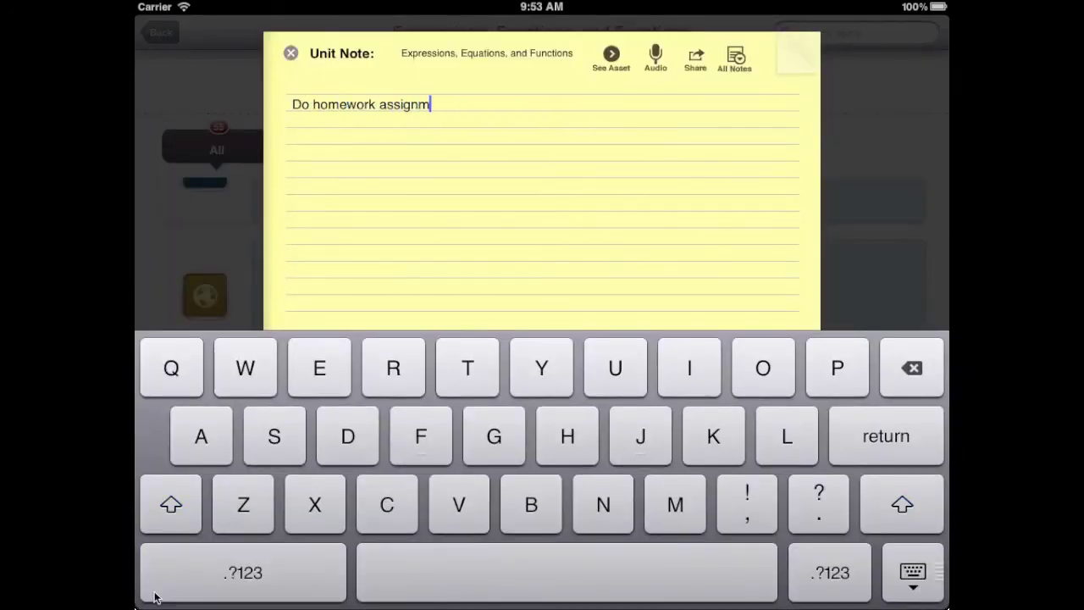
type("/2")
key("Return")
type("Finish reading before class")
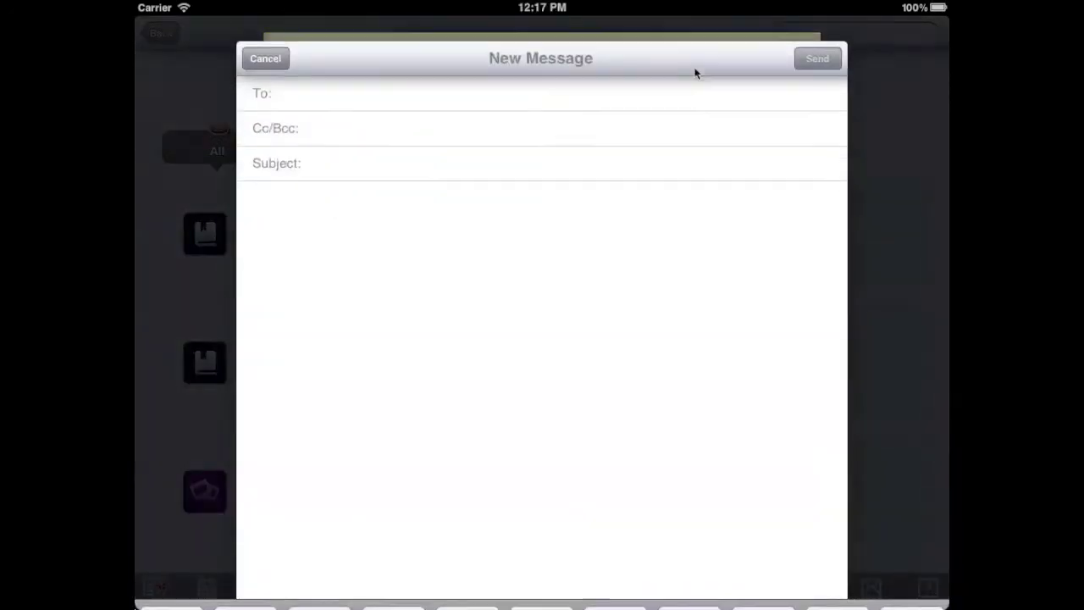
E-mail the shared note with the recipient's e-mail address and the subject "Work due", and close the note
left_click(521, 76)
type("me@email.com")
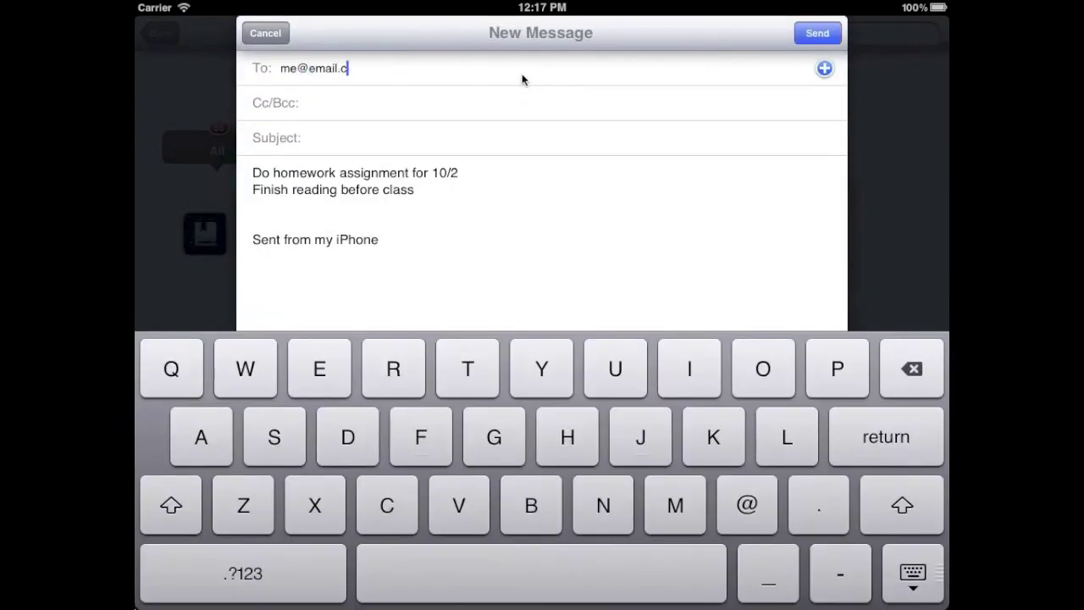
left_click(466, 138)
type("Work due")
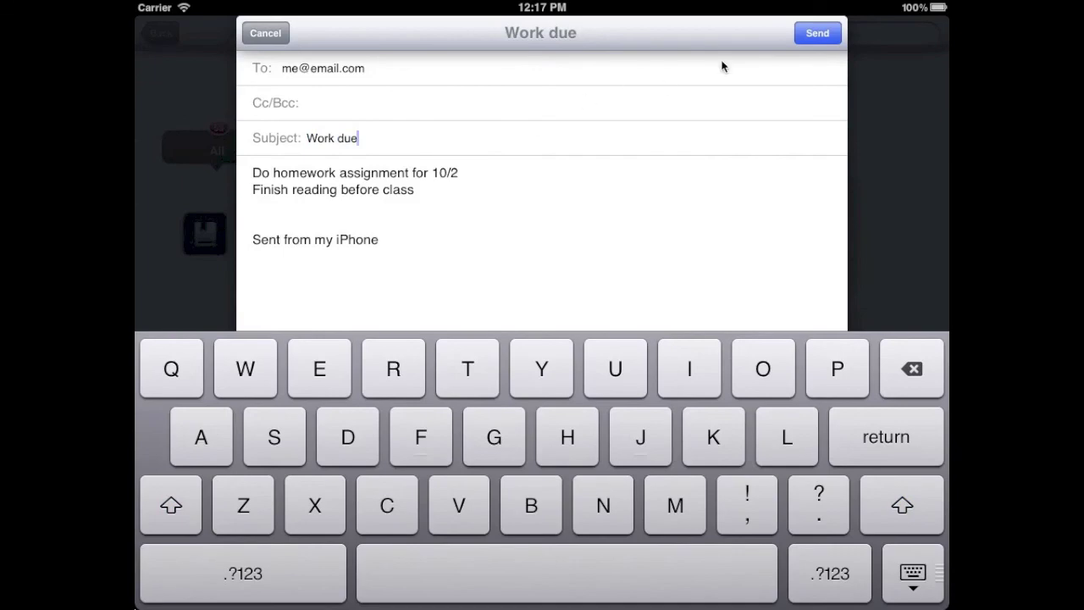
left_click(817, 33)
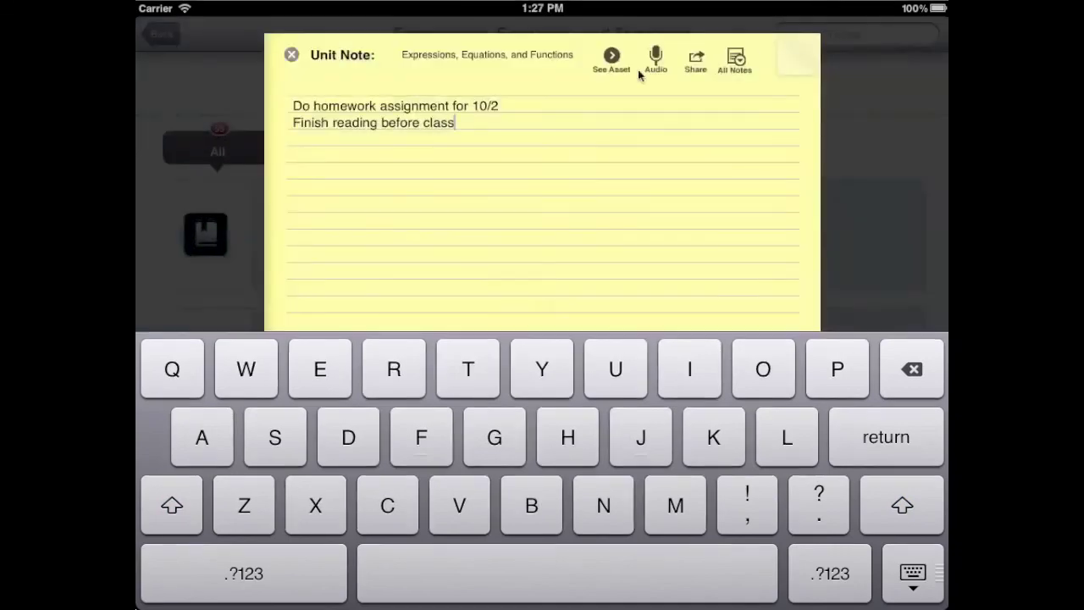
left_click(292, 54)
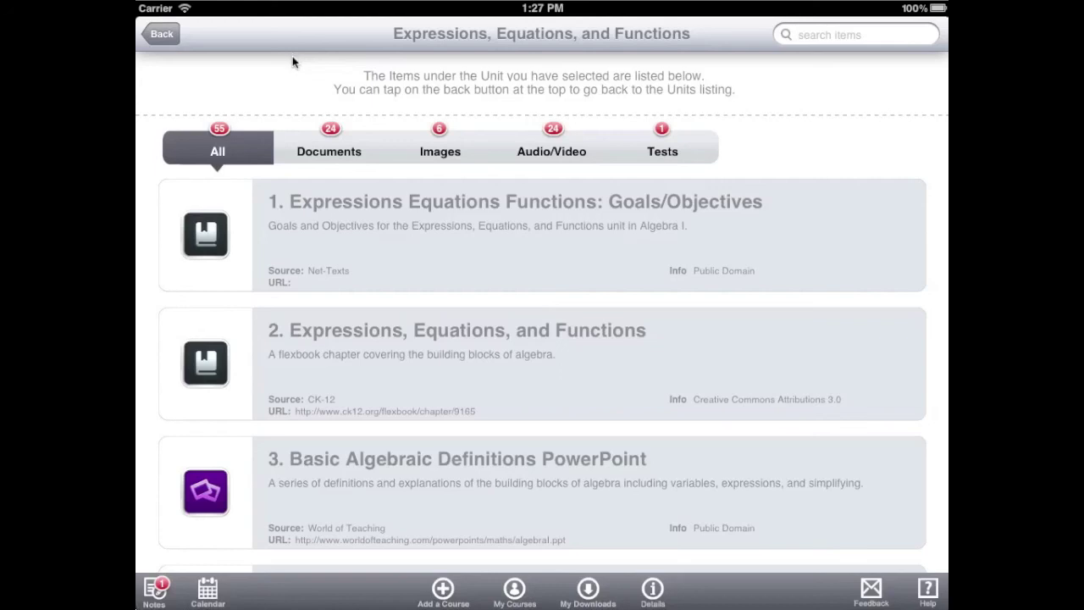
Create a calendar event titled "Homework 1 Due" starting Tue, Oct 2, 2012 at 2:00 PM, and look over its remaining options
left_click(207, 593)
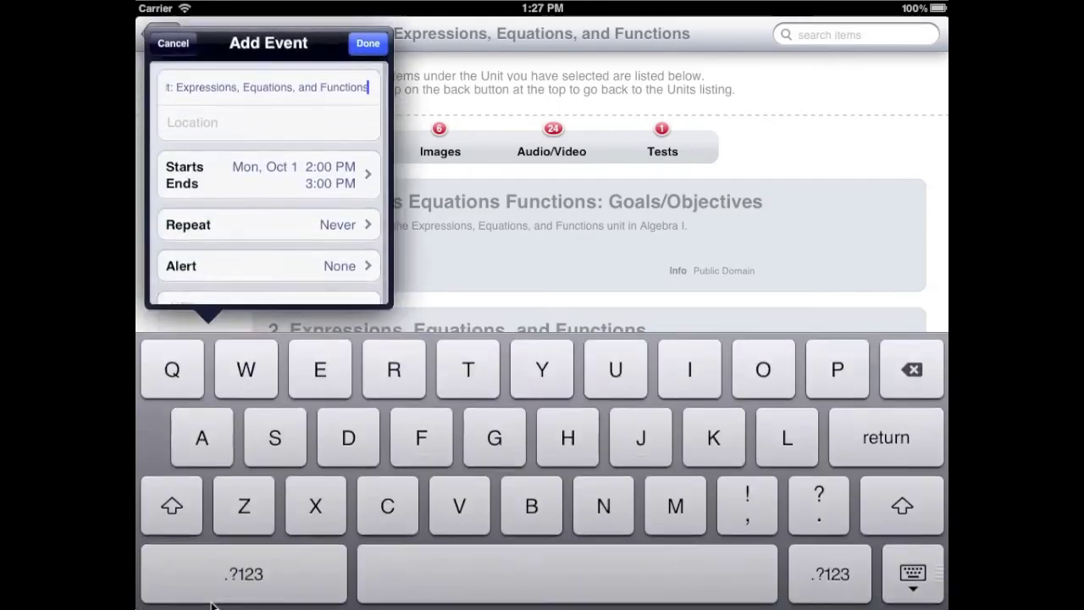
key("super+a")
type("Homework 1 Due")
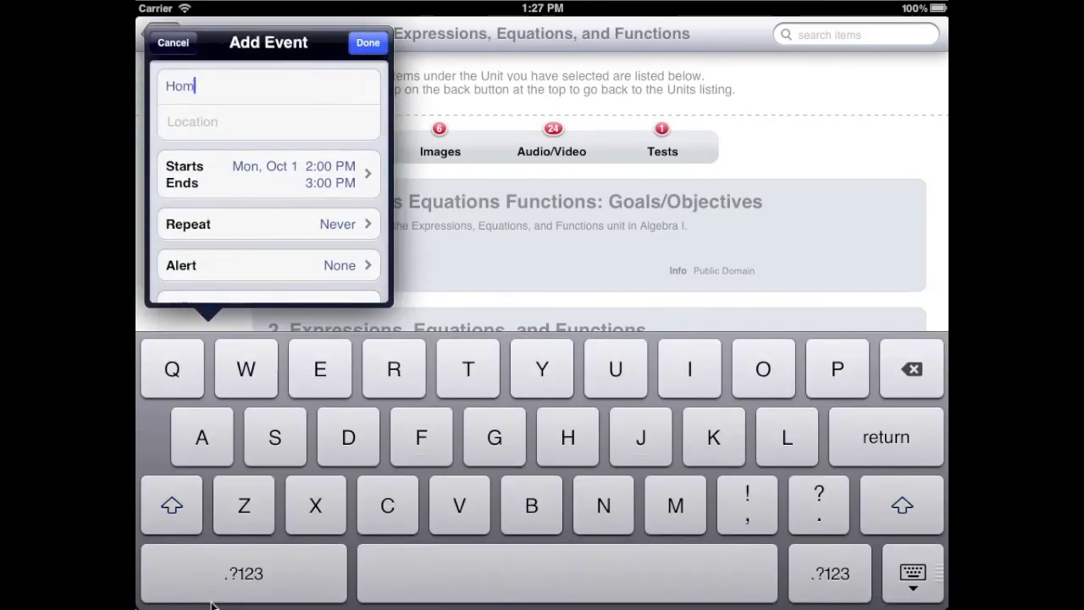
left_click(310, 194)
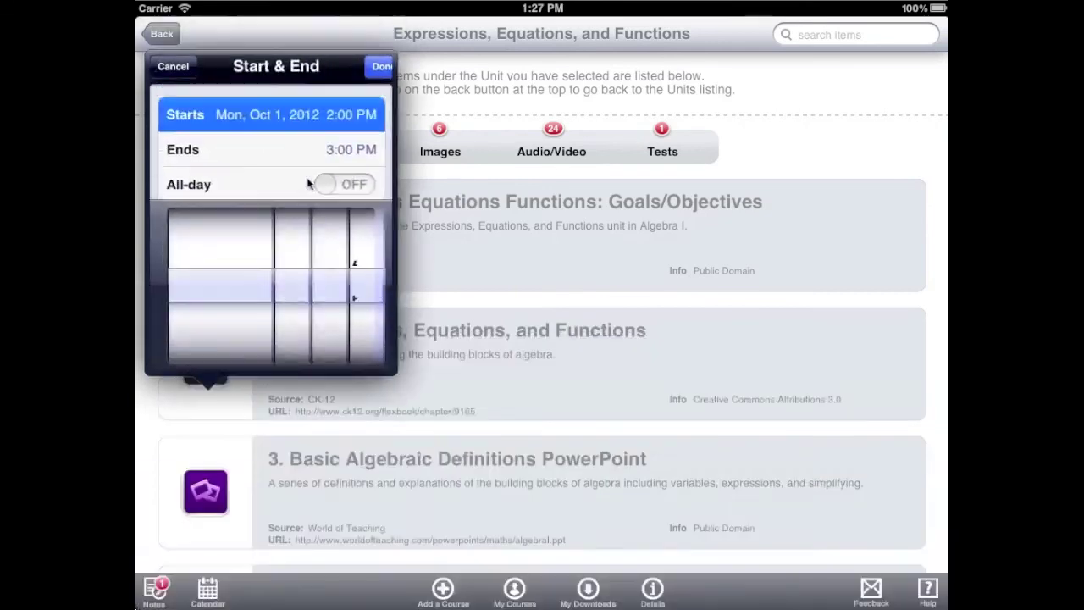
left_click_drag(252, 511, 244, 481)
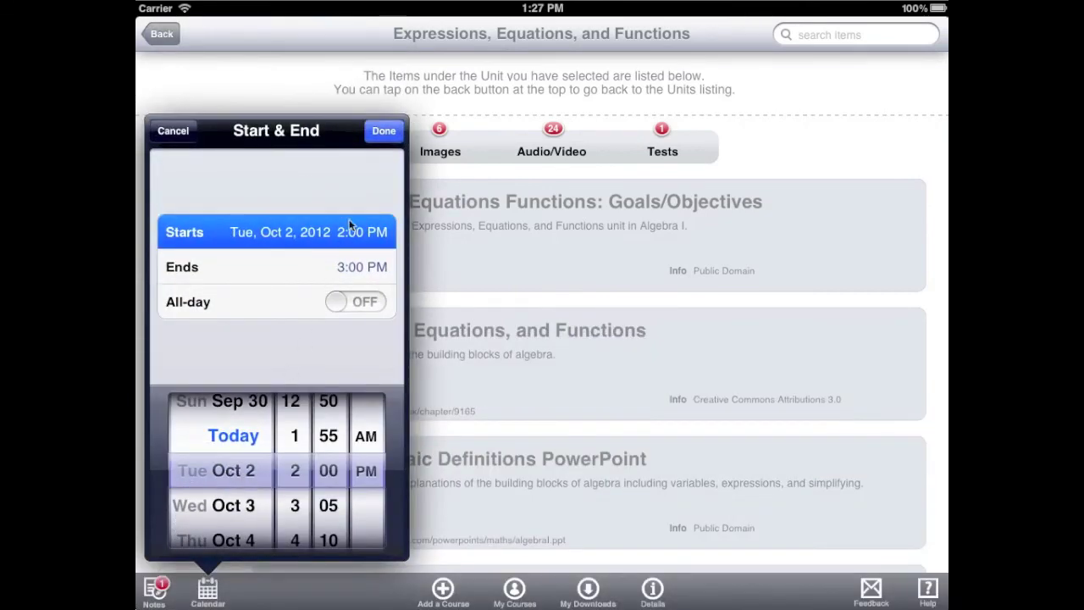
left_click(380, 131)
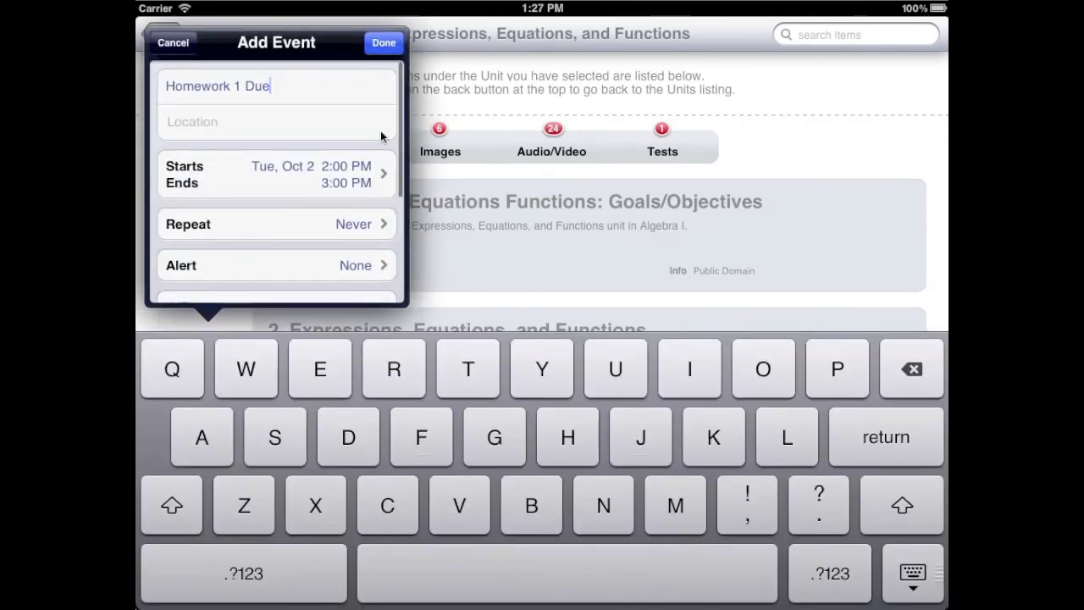
left_click_drag(344, 269, 338, 93)
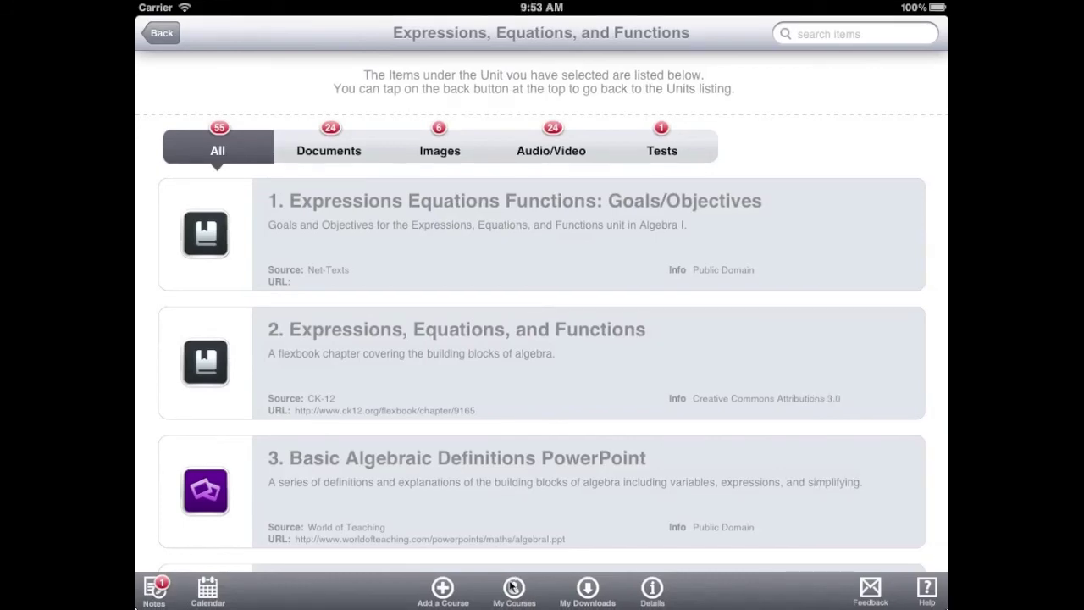
Go to the list of subscribed courses and open its course management view
left_click(514, 589)
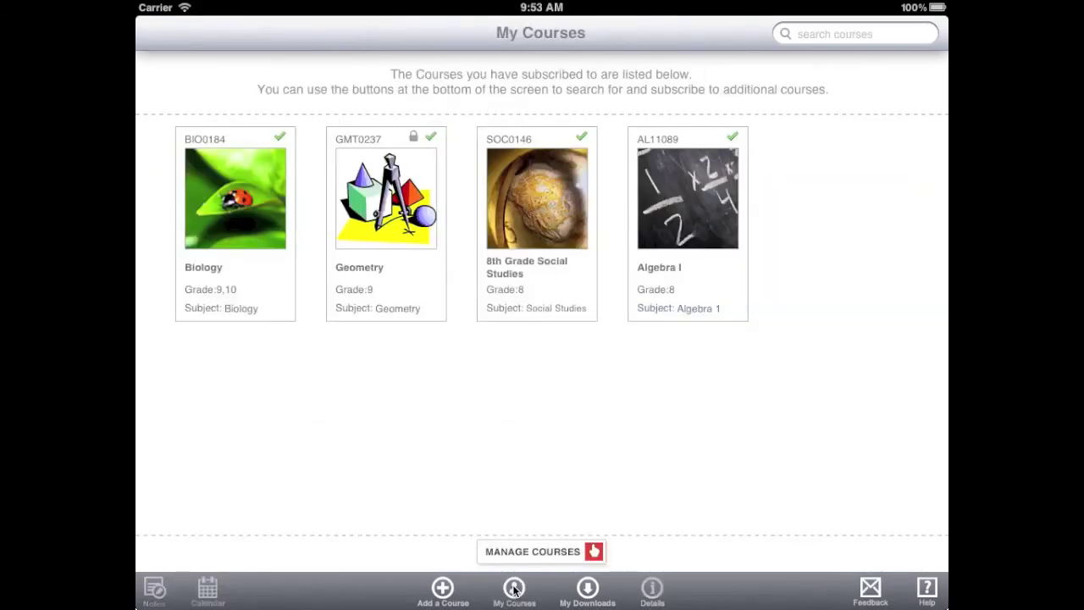
left_click(515, 553)
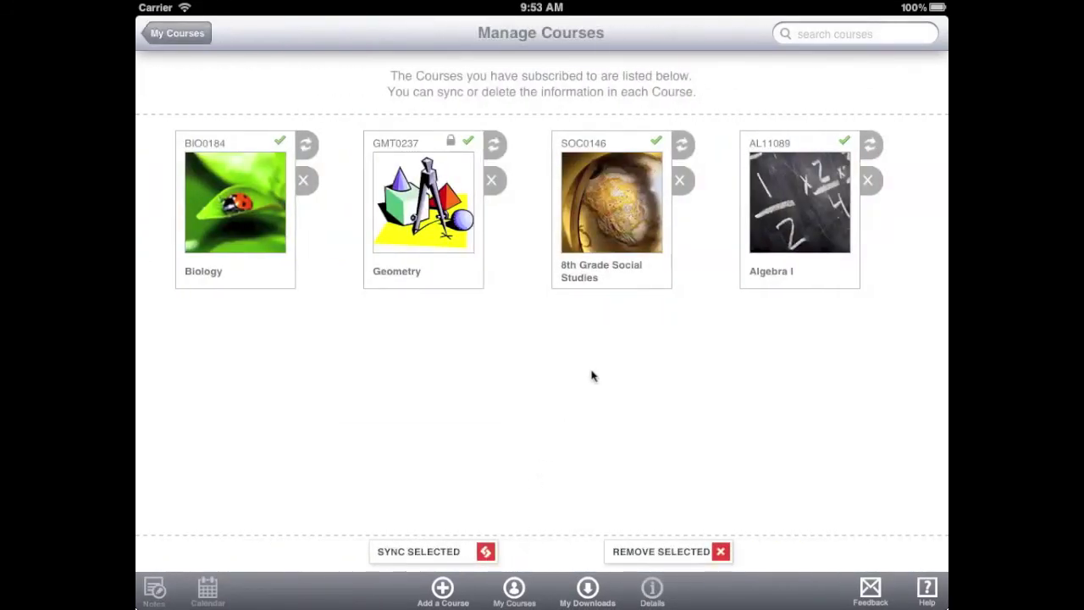
Sync the 8th Grade Social Studies and Algebra I courses, confirm, and return to the subscribed courses
left_click(870, 144)
left_click(683, 146)
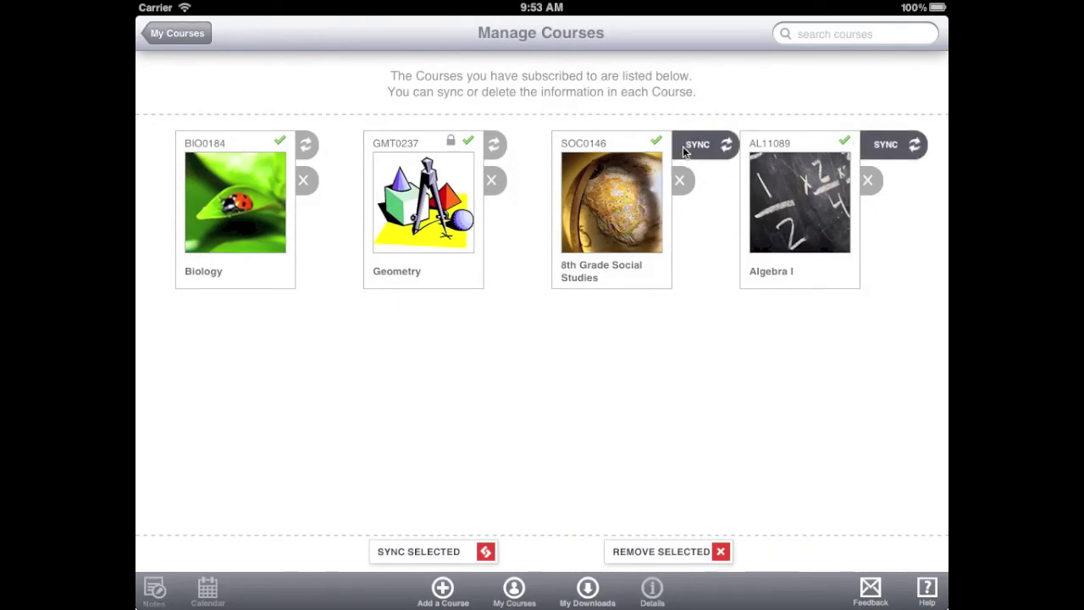
left_click(488, 551)
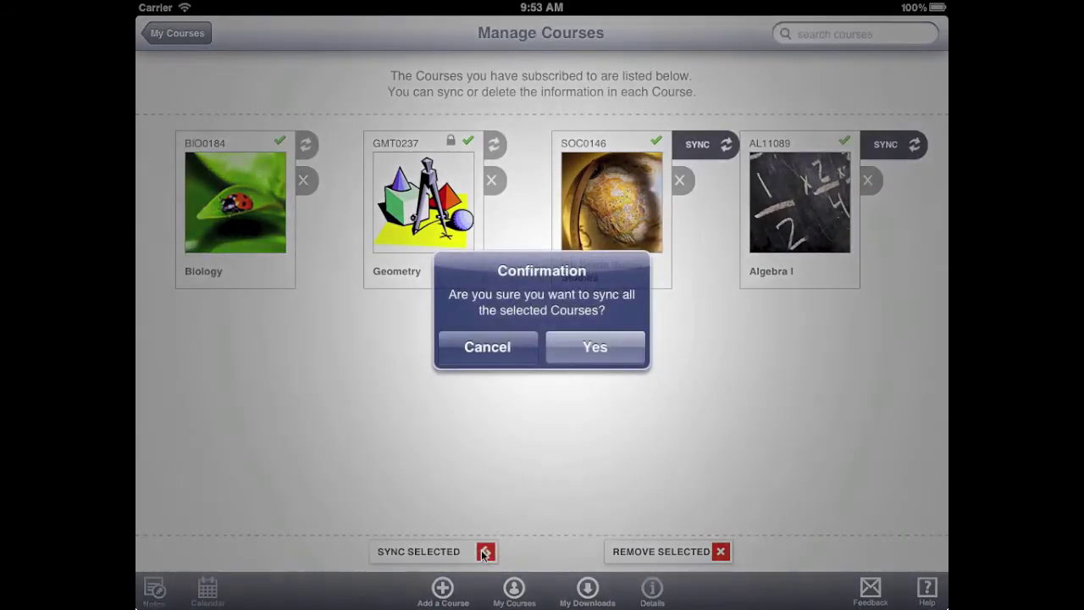
left_click(595, 348)
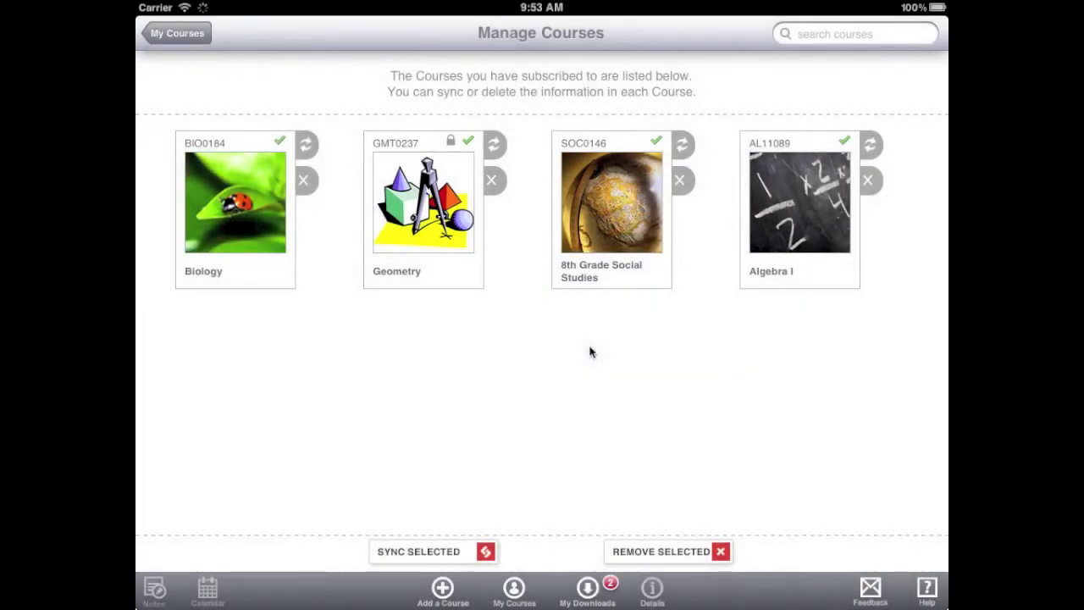
left_click(513, 589)
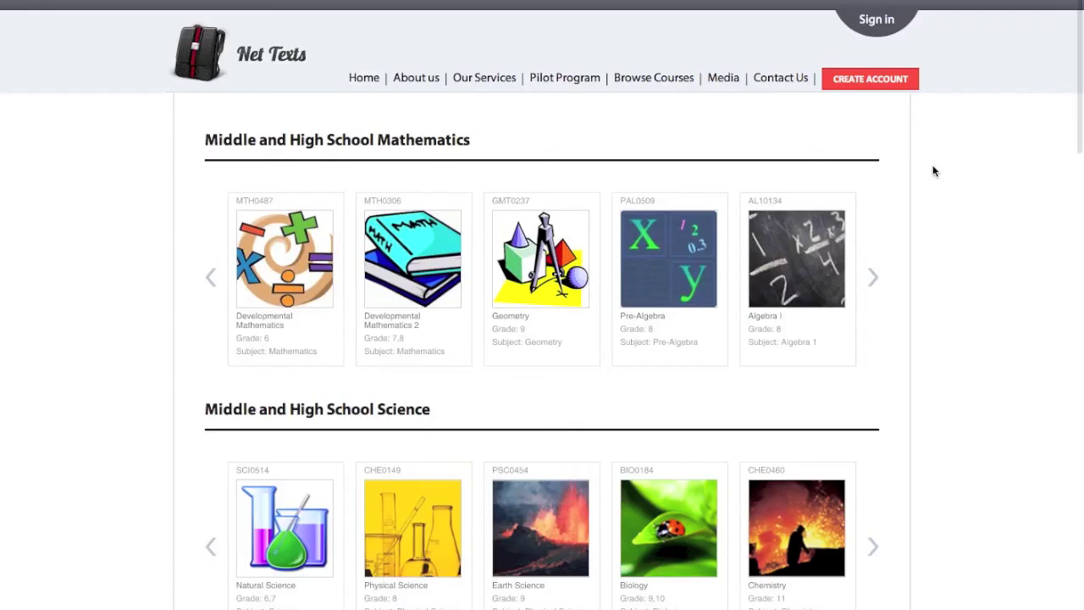
On the Net Texts website, browse the course catalog, open Algebra I, and list the items of its Expressions, Equations, and Functions unit
scroll(931, 169, "down", 5)
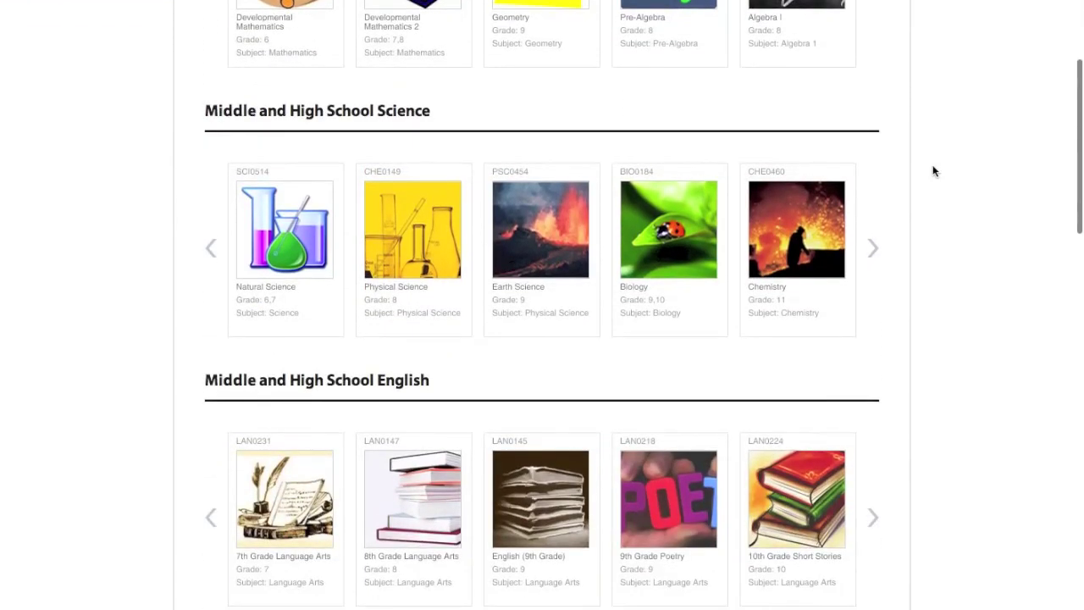
scroll(934, 171, "down", 5)
scroll(934, 171, "down", 3)
scroll(935, 171, "up", 8)
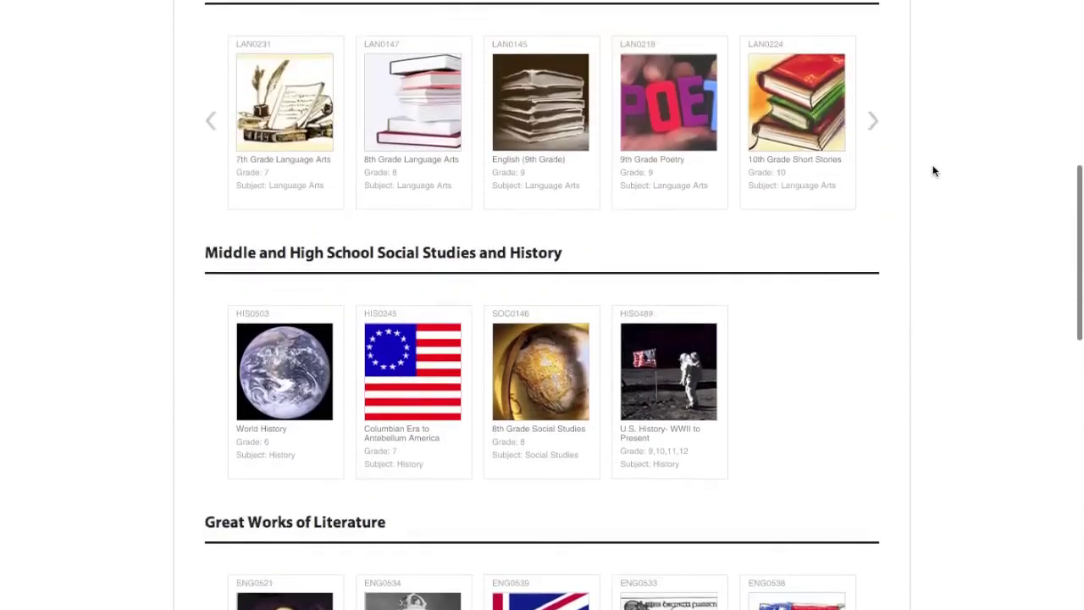
scroll(934, 171, "up", 2)
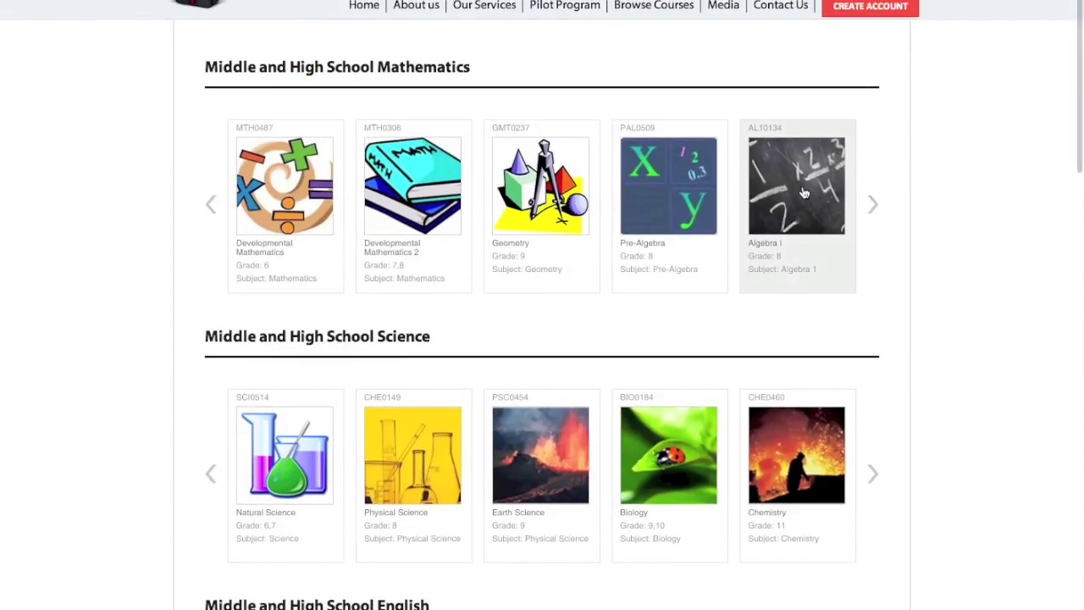
left_click(804, 193)
scroll(803, 191, "down", 3)
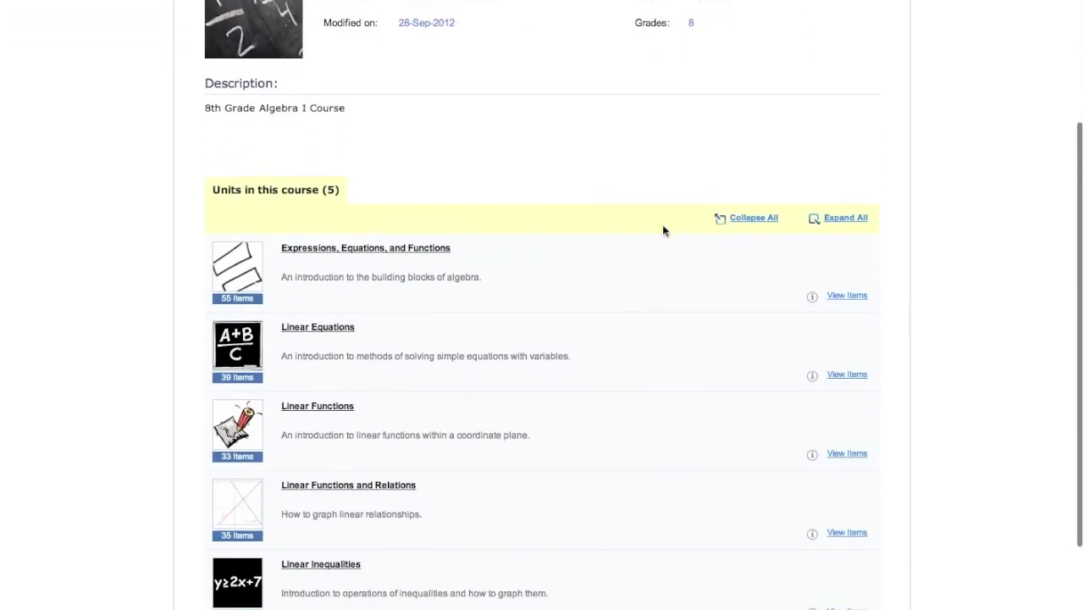
left_click(431, 250)
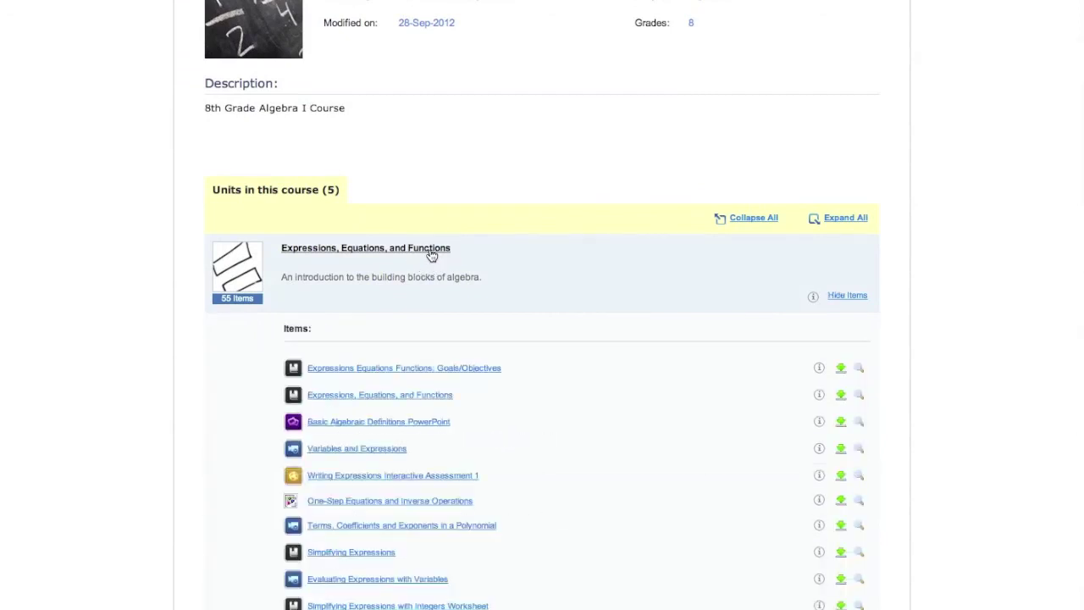
scroll(431, 255, "down", 3)
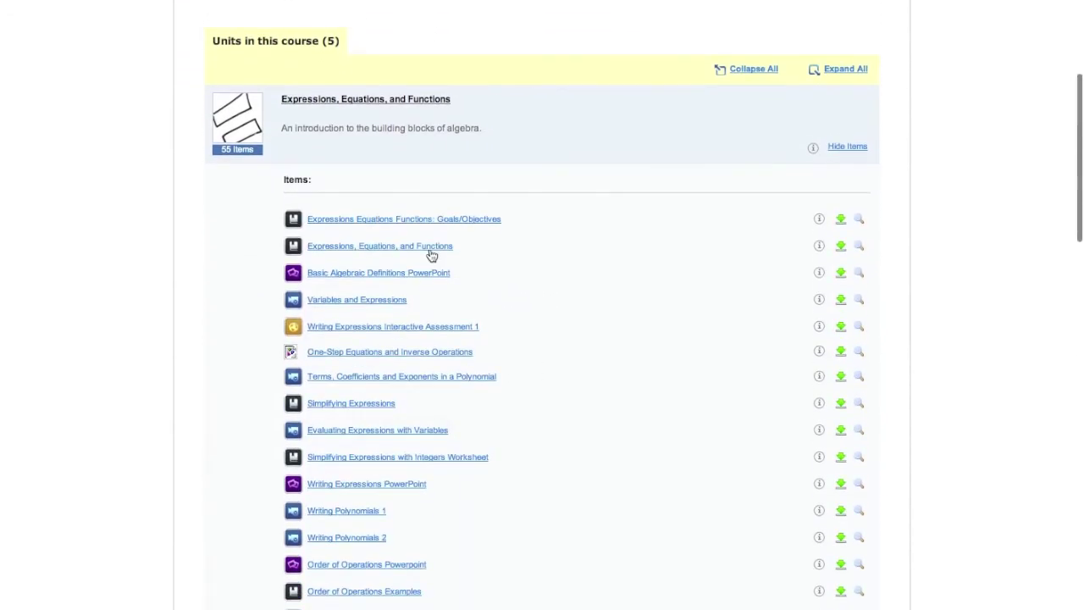
View the Expressions, Equations, and Functions document and download the Variables and Expressions item
left_click(431, 247)
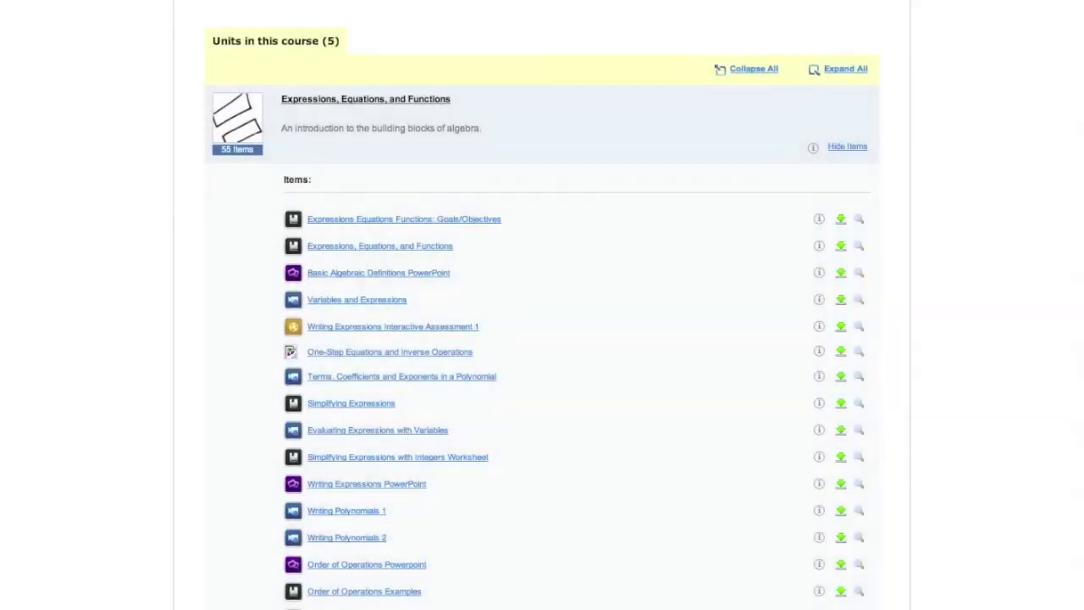
scroll(841, 305, "up", 1)
scroll(841, 305, "down", 1)
left_click(841, 304)
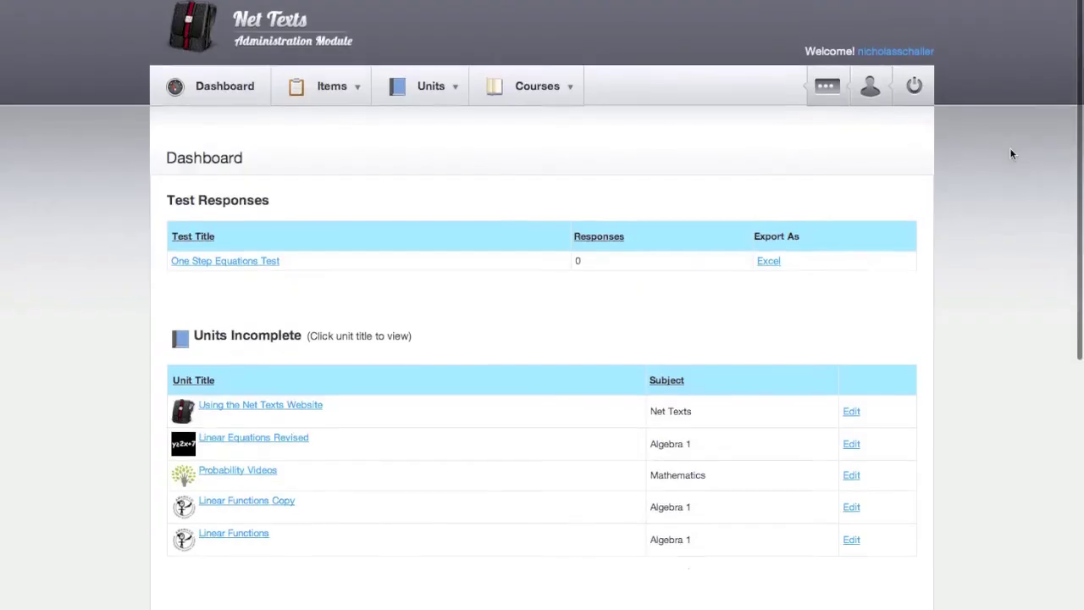
In the Administration Module, open the published Algebra I course and view the details of its Expressions, Equations, and Functions unit
scroll(1010, 153, "down", 5)
scroll(1011, 154, "down", 1)
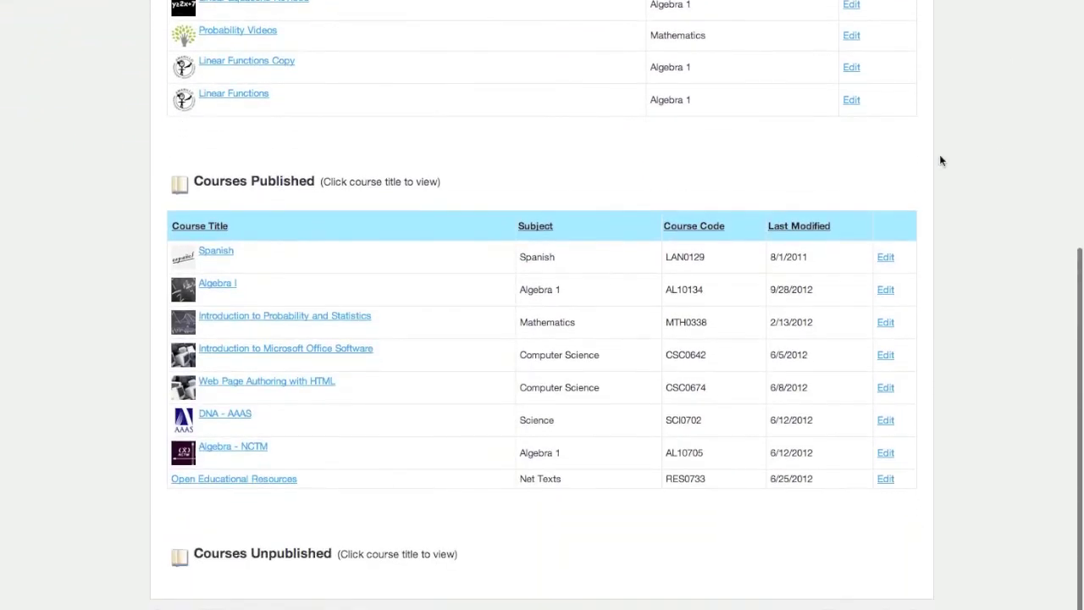
left_click(217, 283)
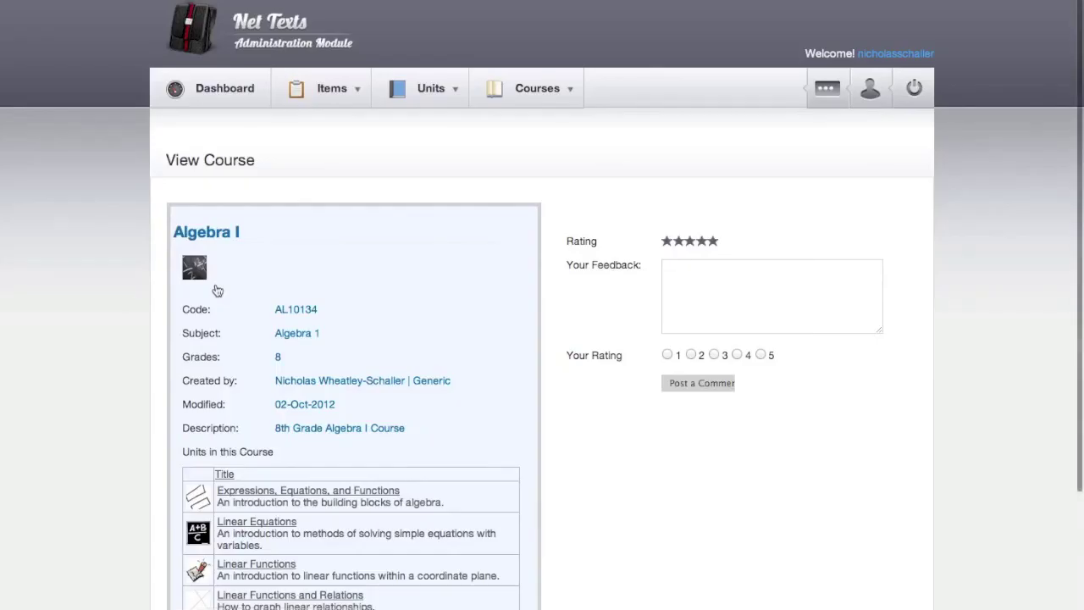
scroll(216, 290, "down", 2)
scroll(216, 288, "down", 2)
left_click(261, 339)
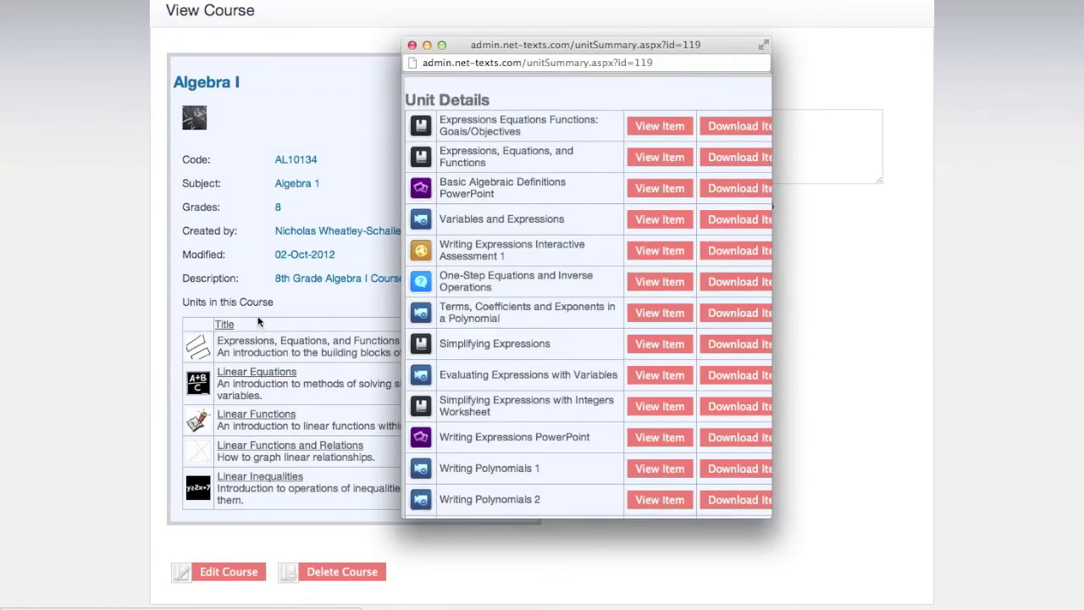
left_click(260, 322)
Search all items of type Document in the subject Algebra 1 with the keyword "solving equations"
scroll(255, 309, "up", 4)
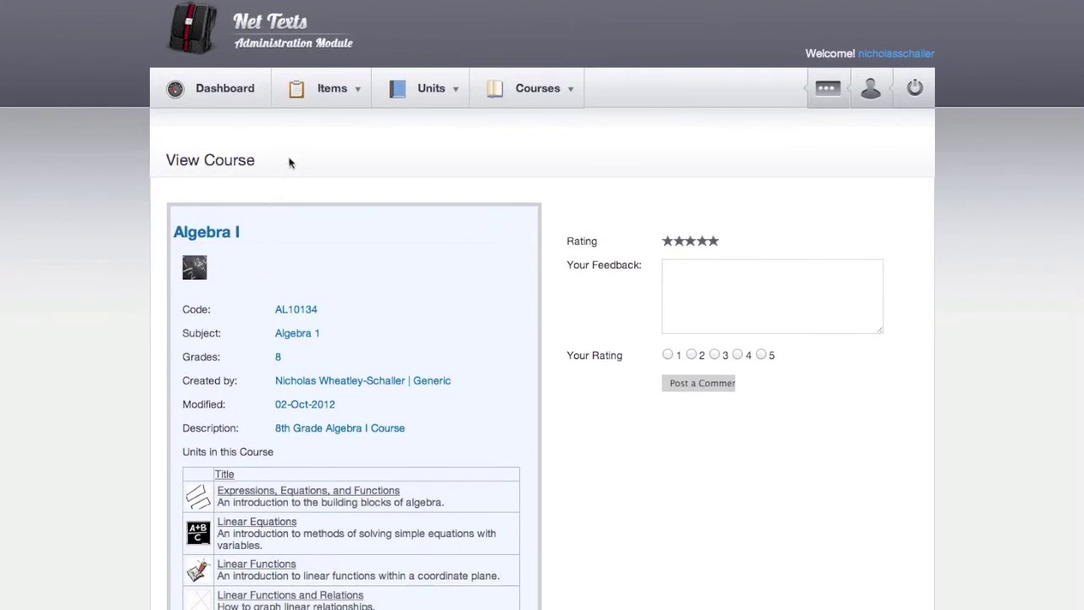
mouse_move(301, 104)
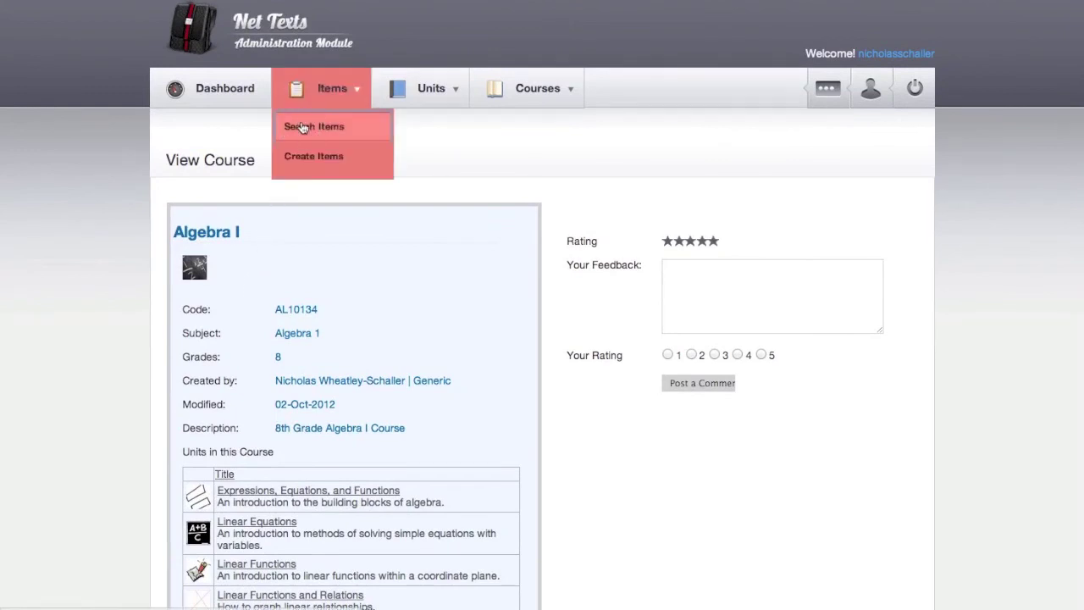
left_click(302, 127)
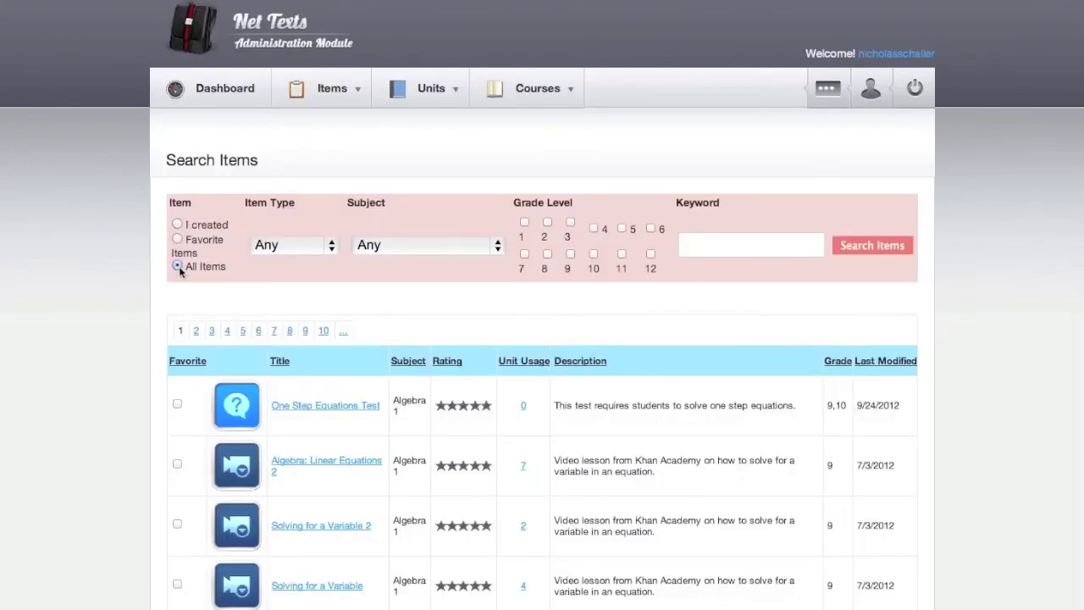
left_click(296, 245)
left_click(302, 314)
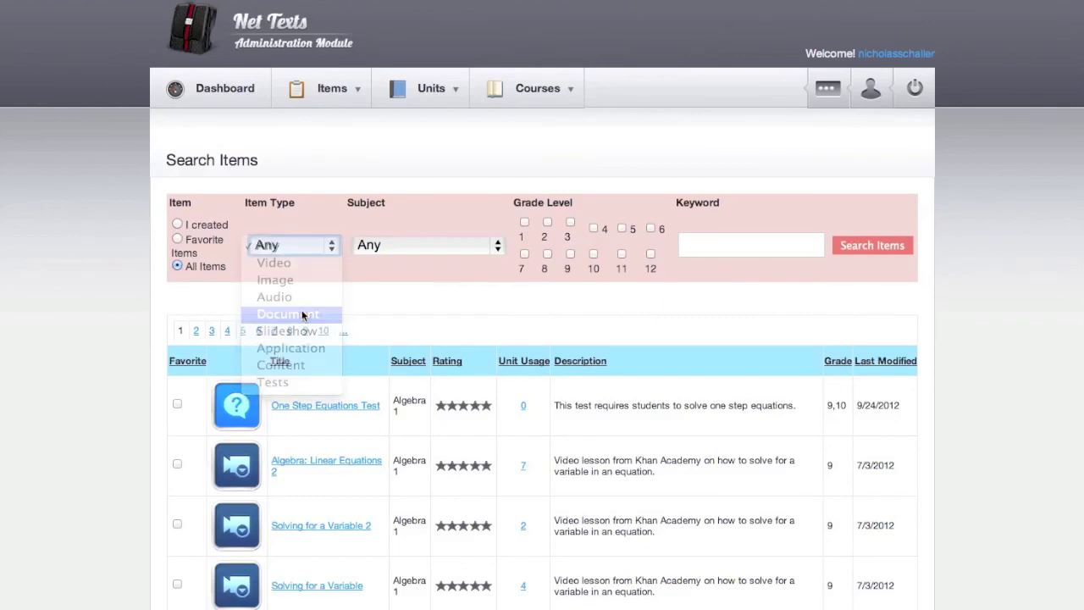
left_click(451, 249)
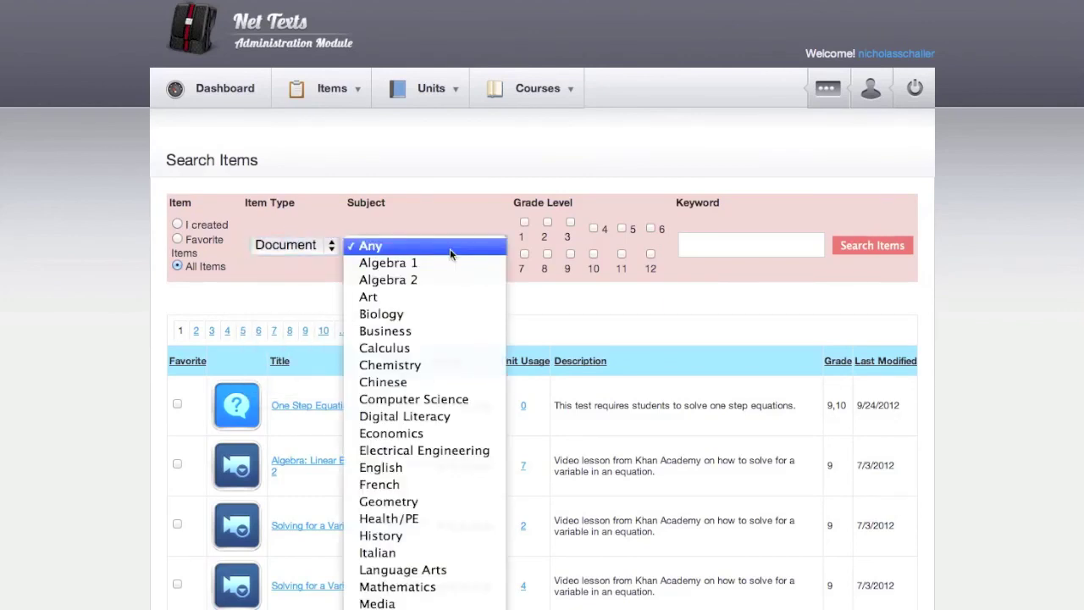
left_click(451, 261)
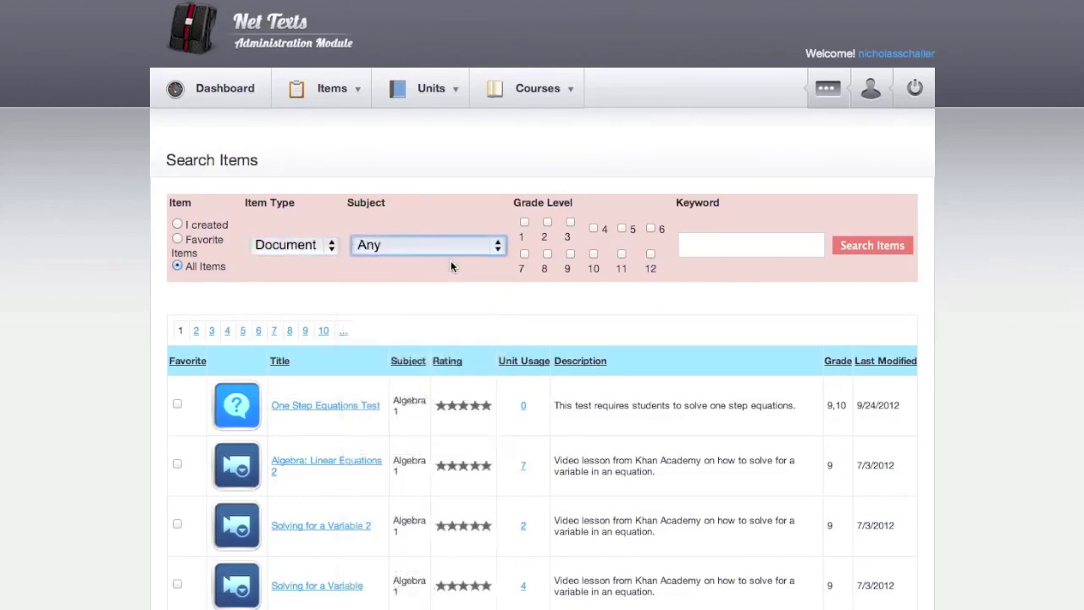
left_click(697, 244)
type("solving equations")
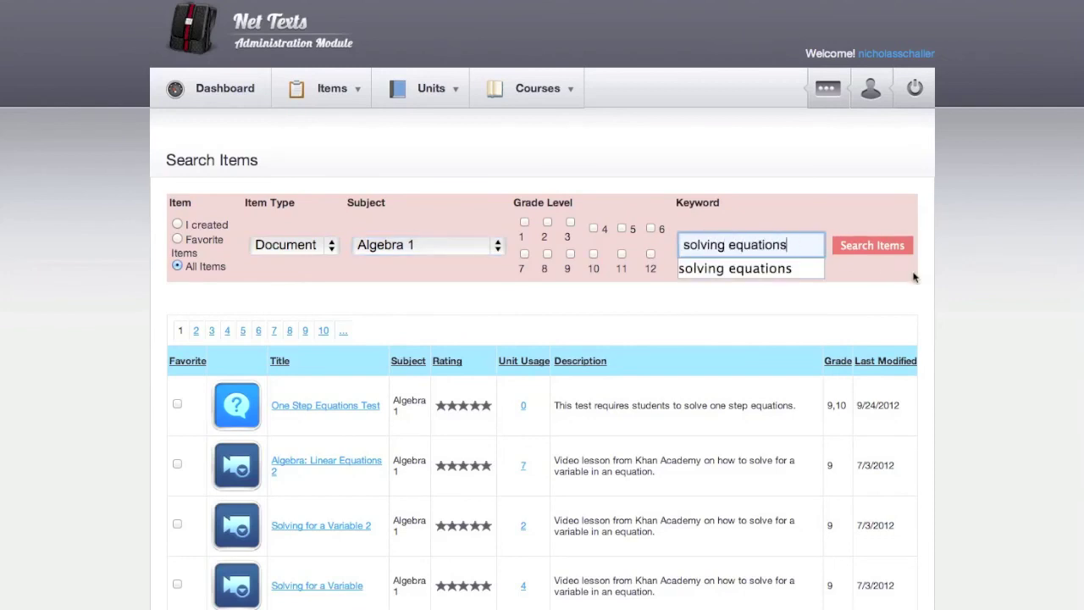
left_click(889, 248)
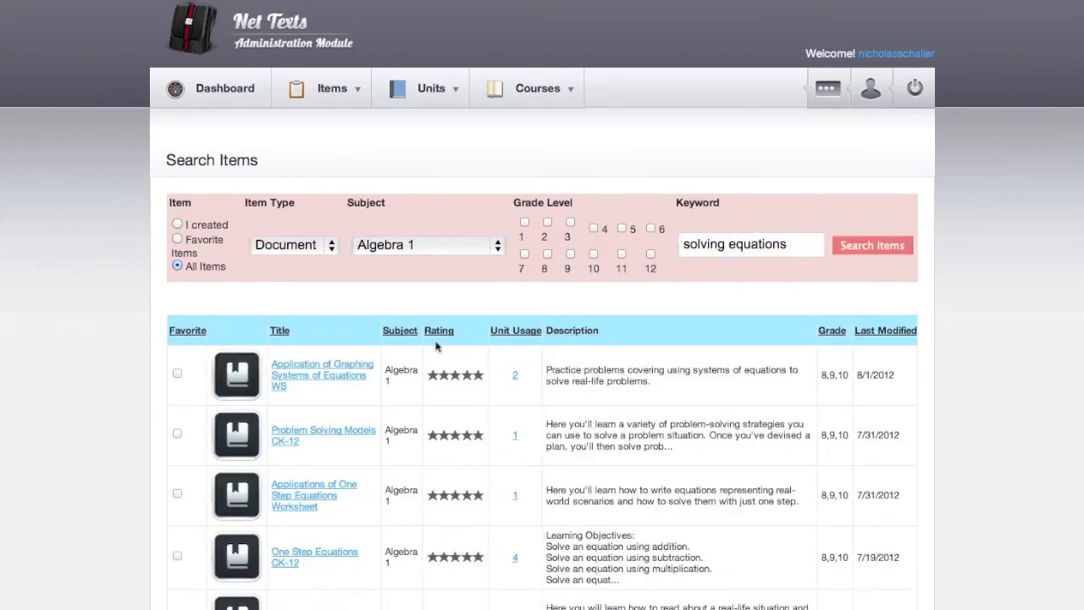
Open the item Application of Graphing Systems of Equations WS and add it to the favorites
left_click(305, 372)
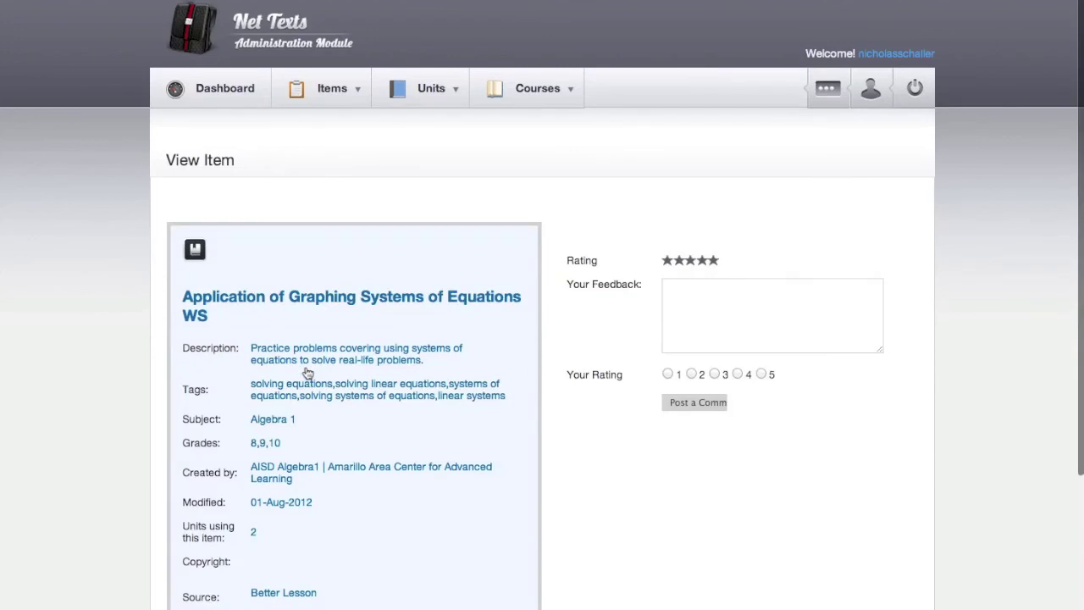
scroll(308, 373, "down", 5)
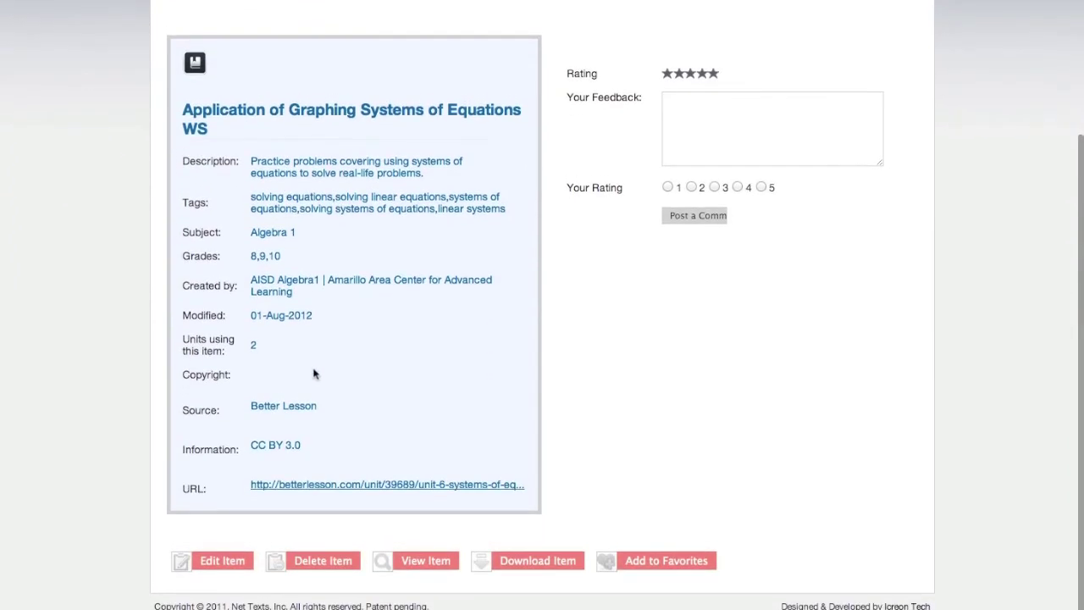
left_click(653, 560)
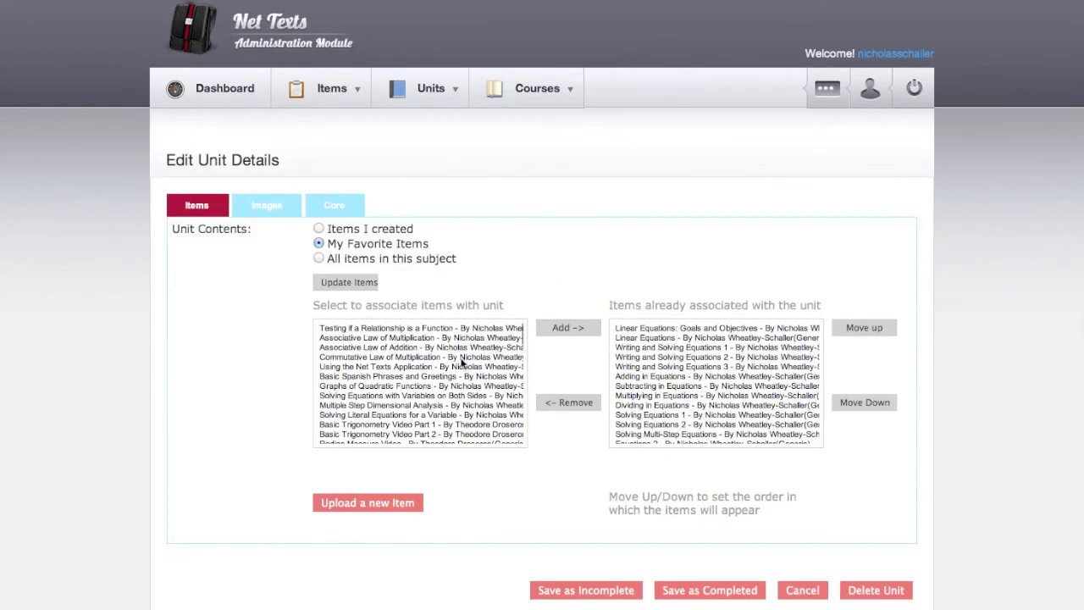
Add the favorite item Application of Graphing Systems of Equations WS to the unit being edited
scroll(461, 363, "down", 10)
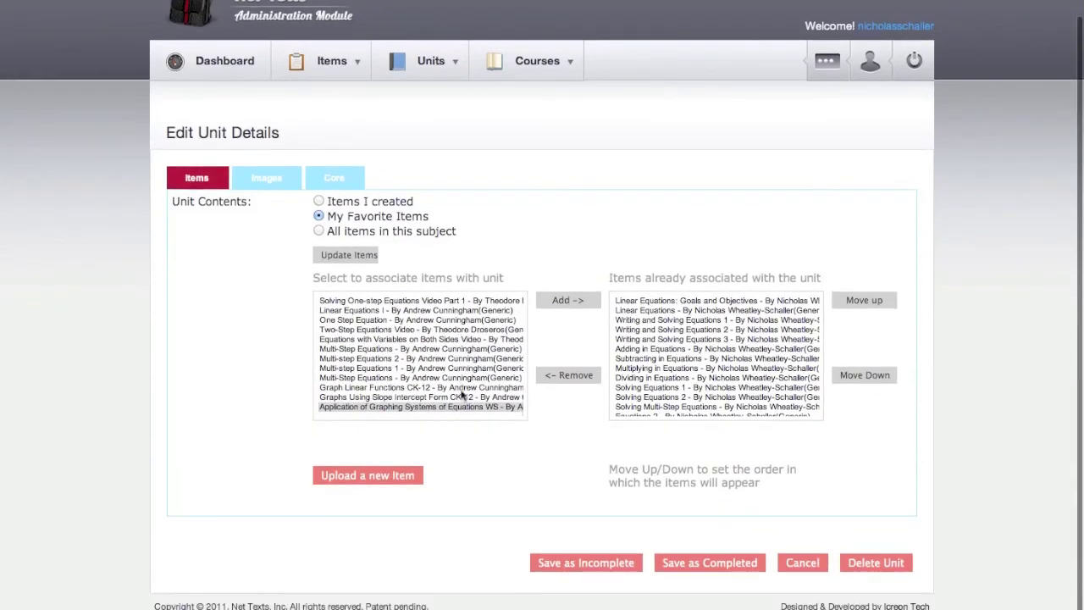
left_click(458, 408)
left_click(578, 300)
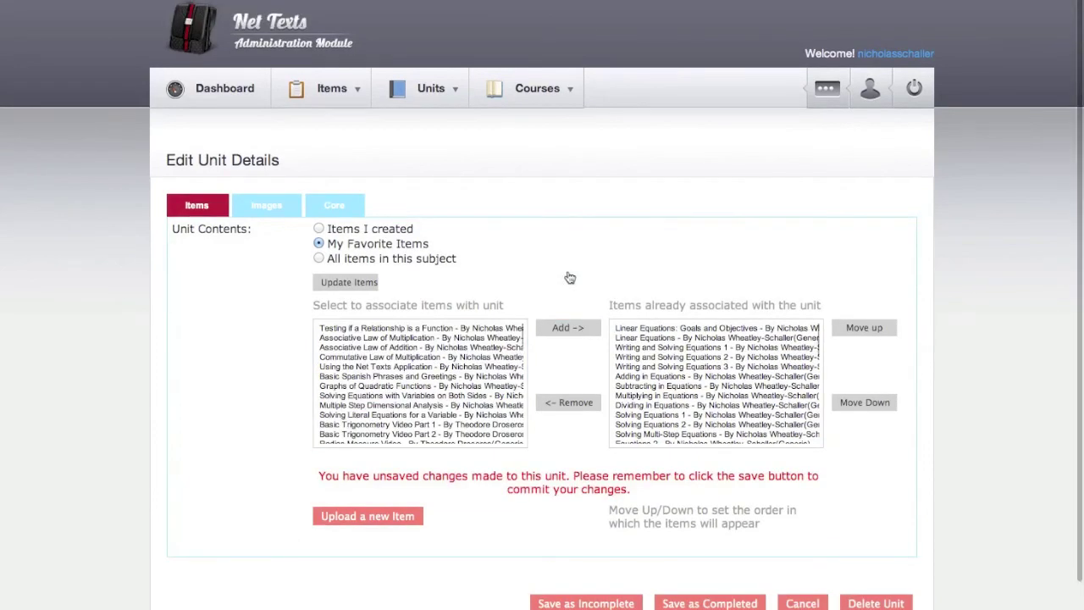
Open the form for creating a new item and look over its fields
left_click(336, 98)
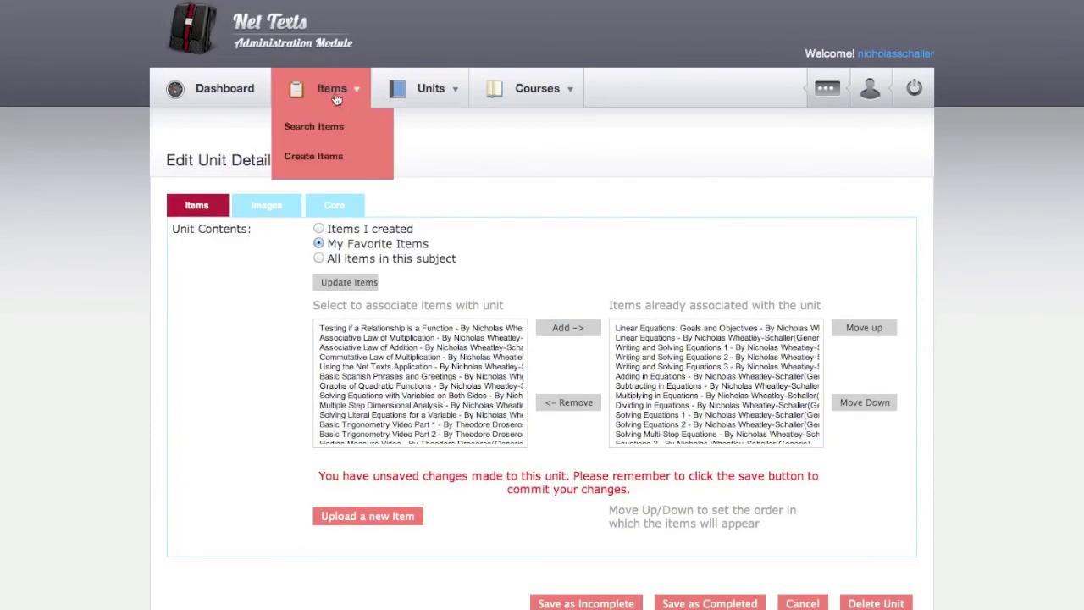
left_click(329, 156)
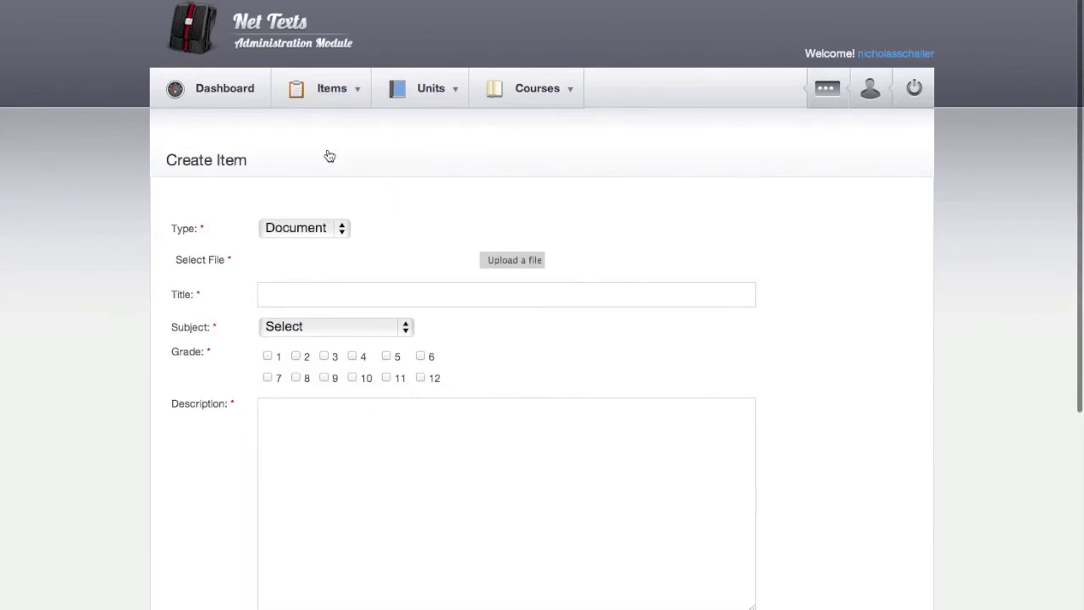
scroll(329, 156, "down", 3)
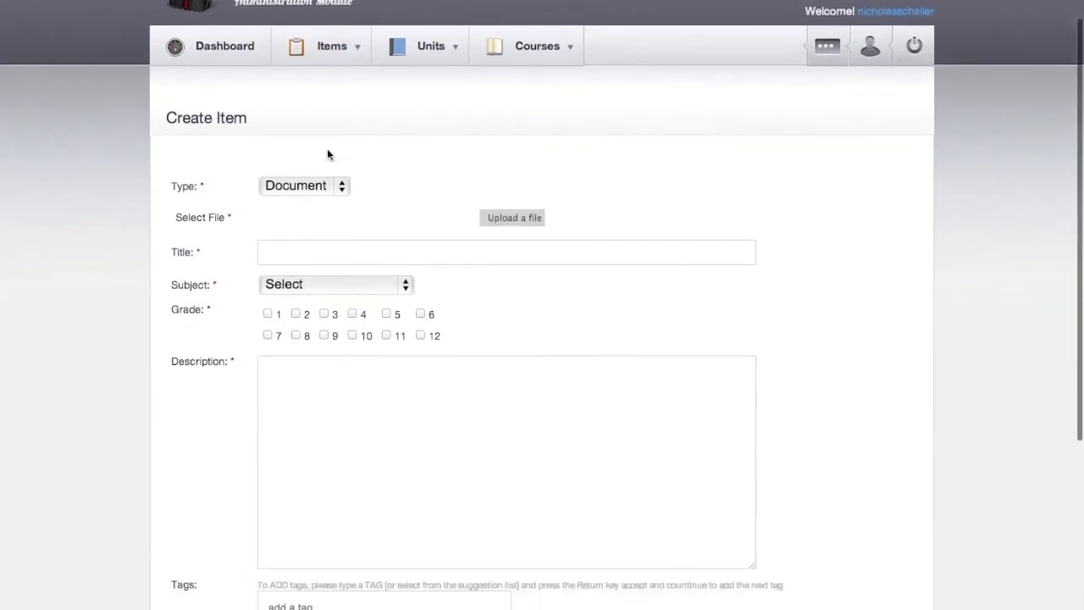
scroll(328, 155, "down", 5)
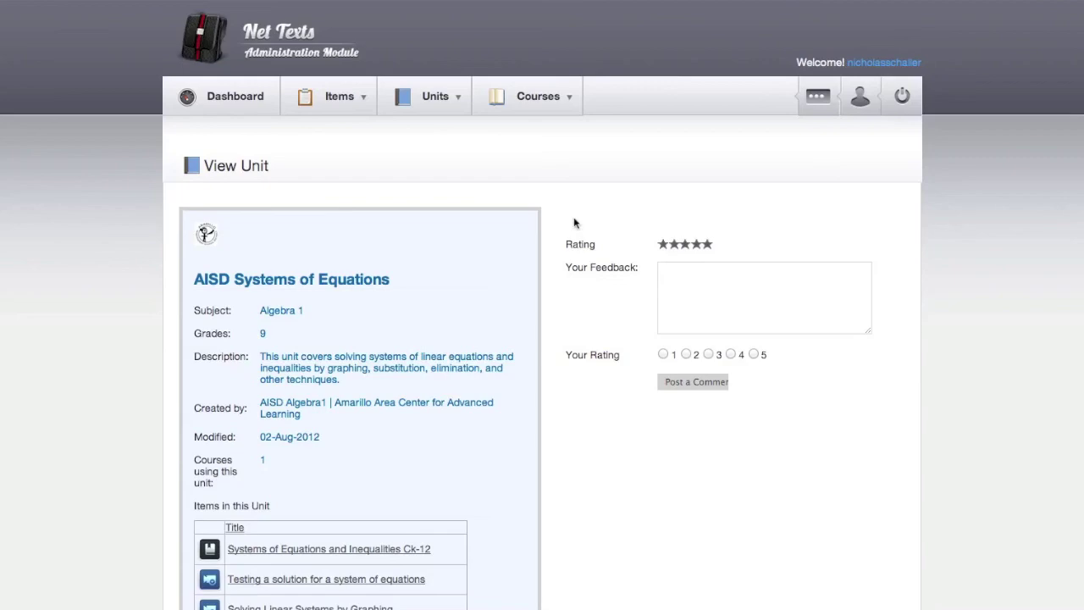
Copy the AISD Systems of Equations unit under the new title Linear Systems of Equations
scroll(573, 223, "down", 20)
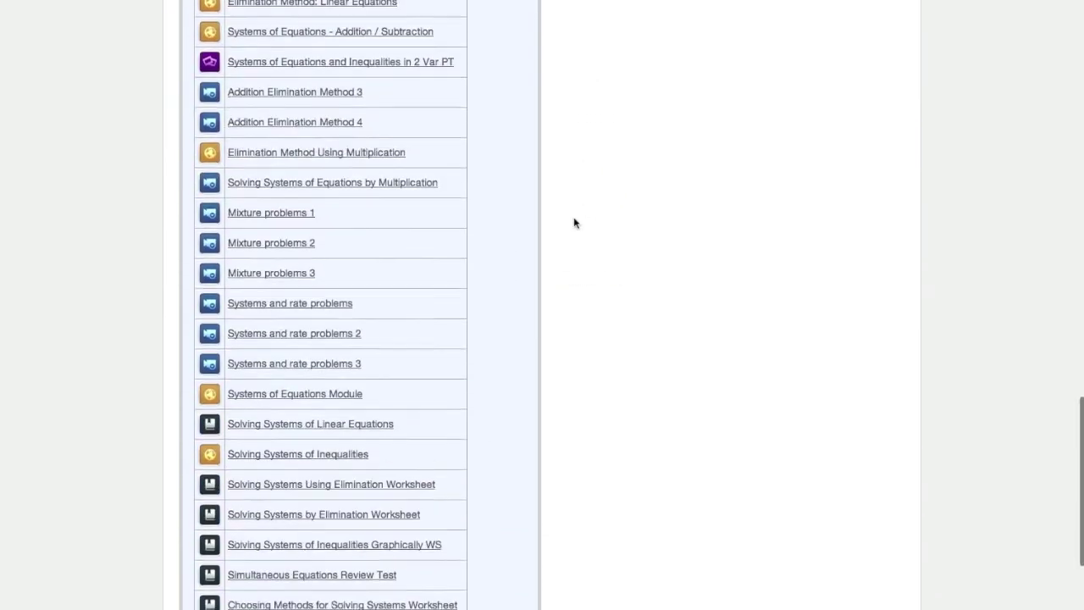
left_click(427, 552)
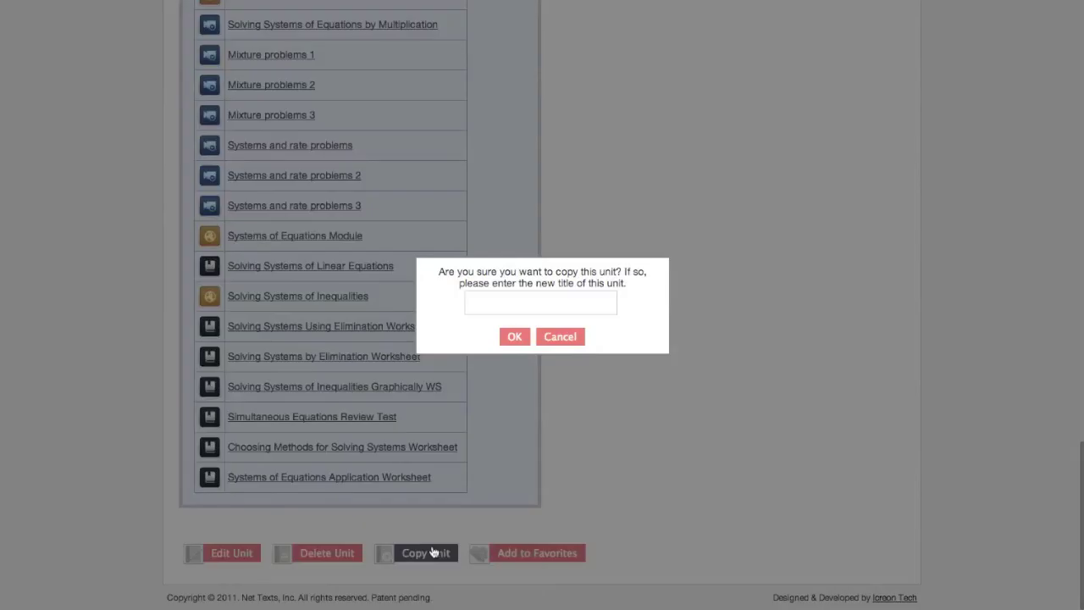
left_click(487, 311)
type("Linear Systems")
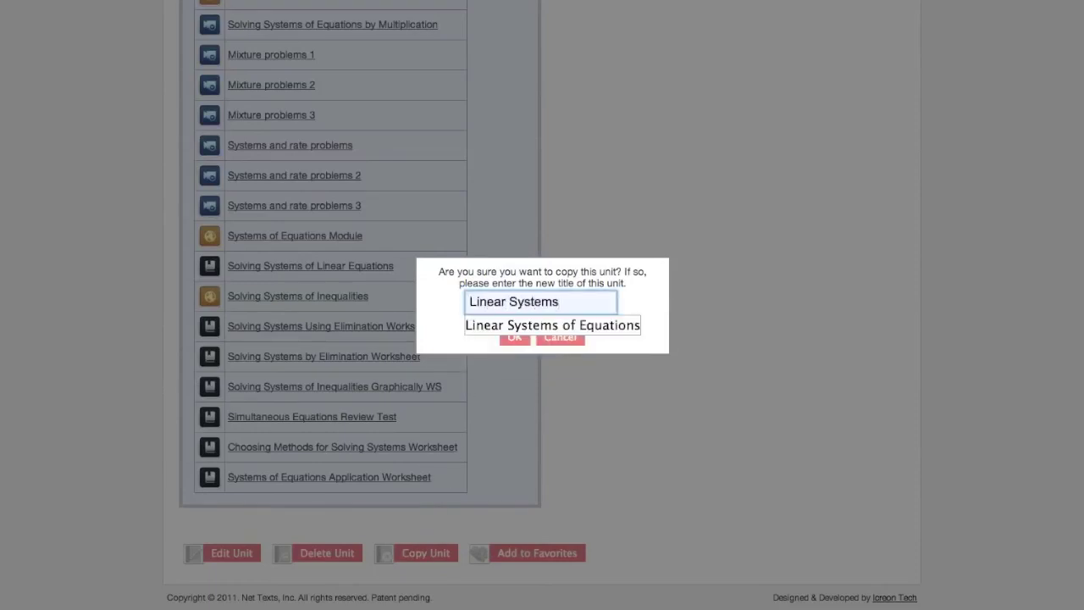
key("Down")
key("Return")
left_click(508, 336)
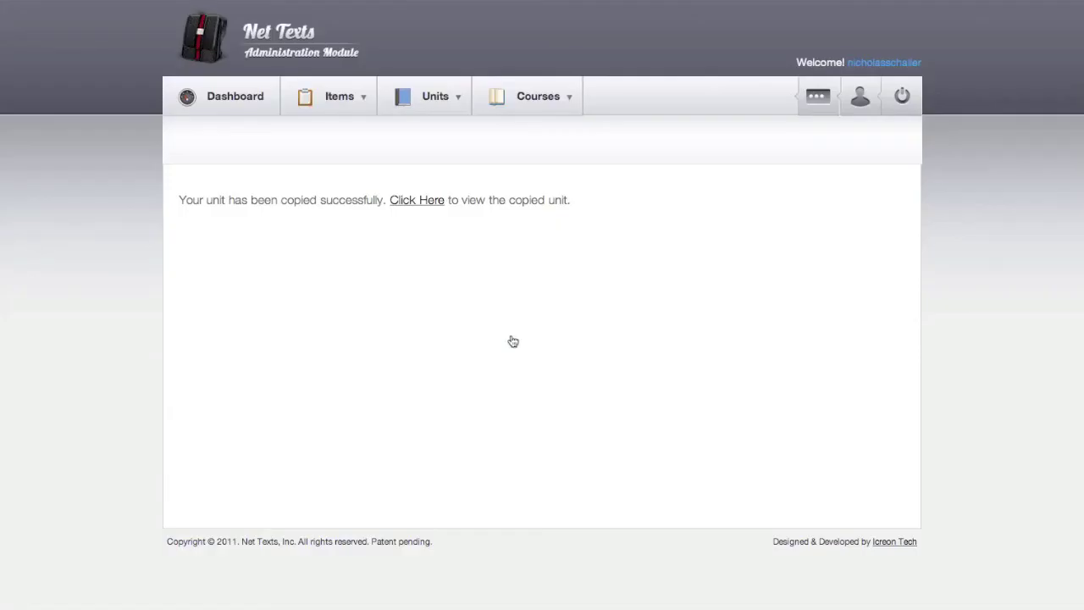
Edit the copied unit and remove the items Systems of Equations and Inequalities Ck-12 and Testing a solution for a system of equations
left_click(429, 207)
scroll(429, 208, "down", 15)
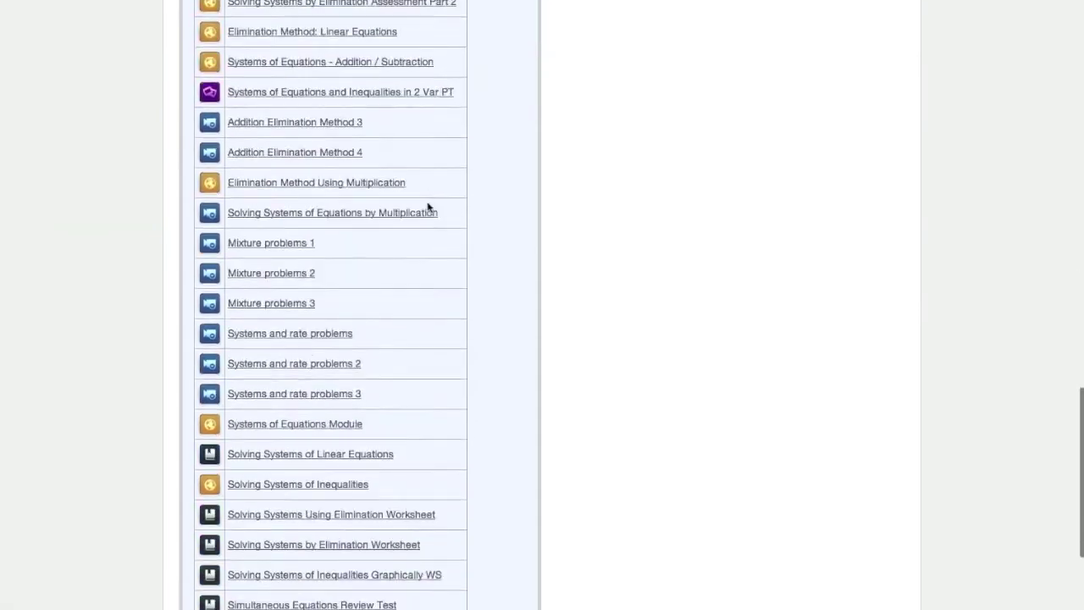
left_click(254, 551)
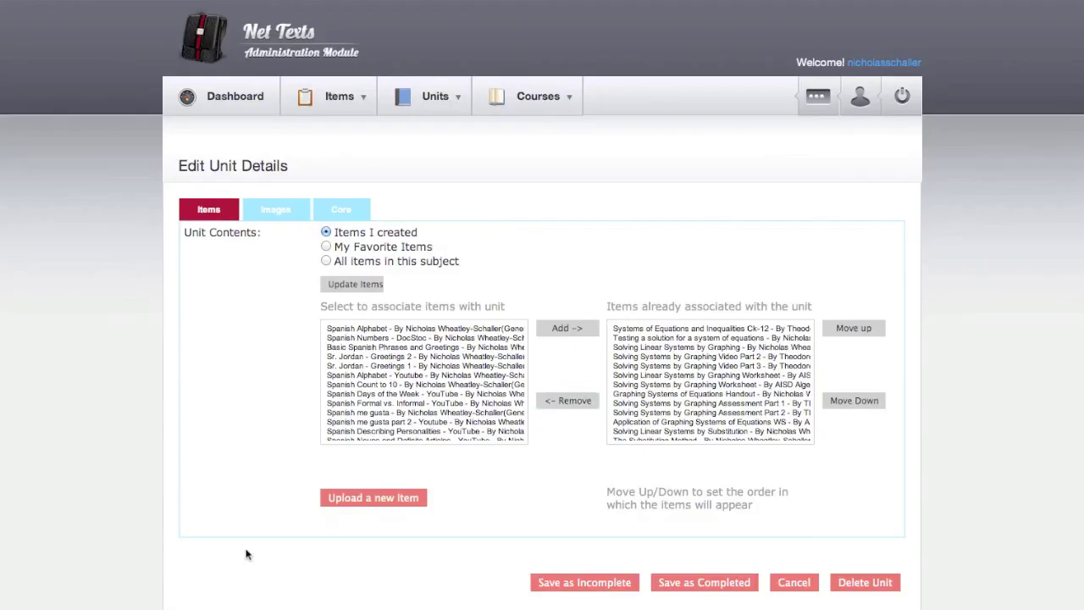
left_click(658, 328)
left_click(569, 400)
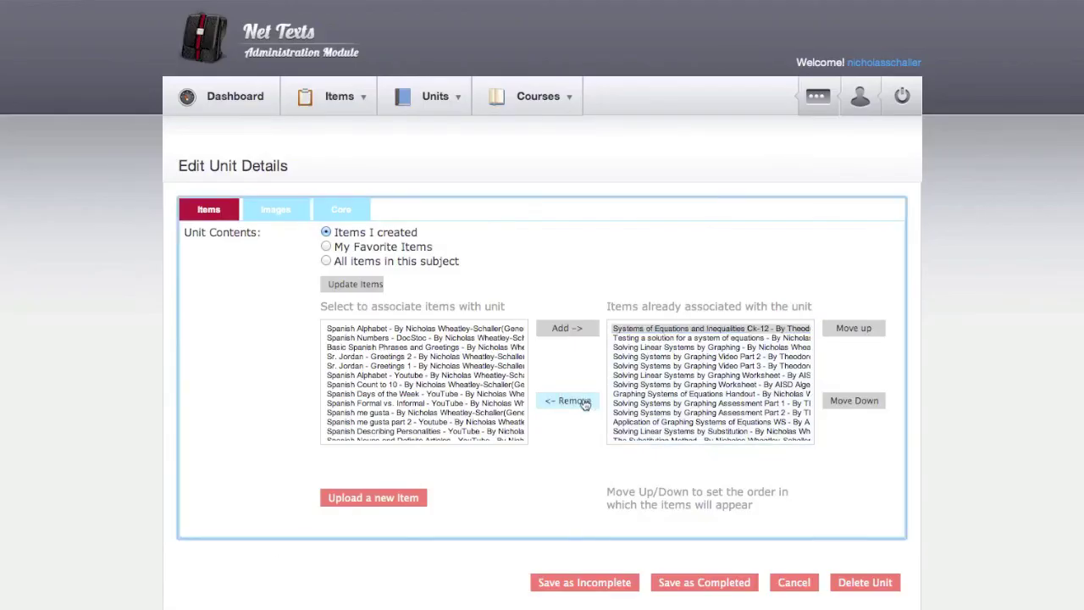
left_click(663, 328)
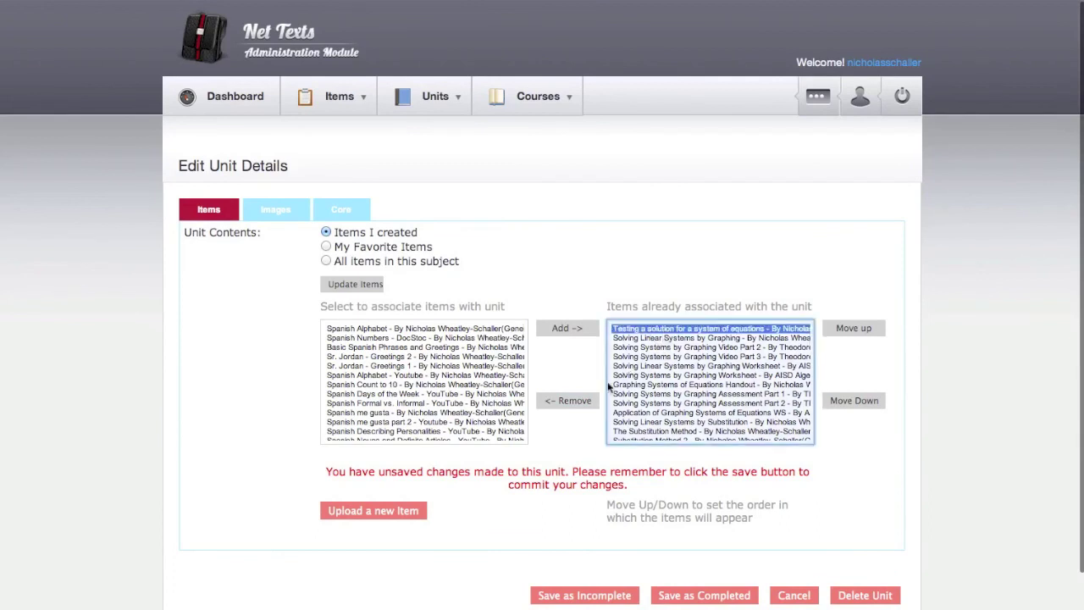
left_click(555, 399)
Add the favorite item How to Solve Systems of Equations w/ Substitution to the unit and save the unit as completed
left_click(403, 247)
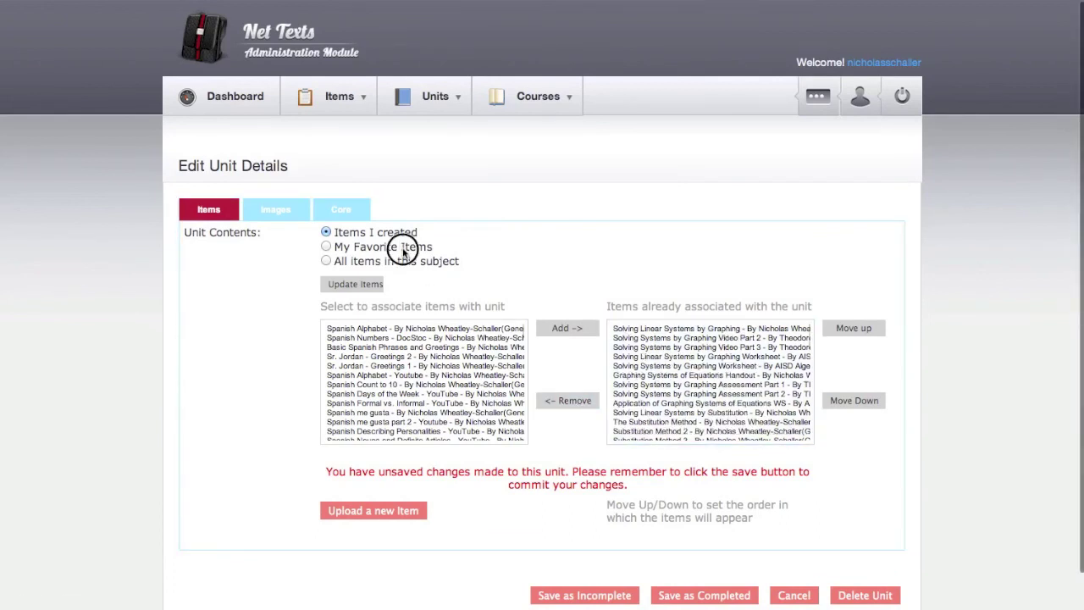
left_click(377, 285)
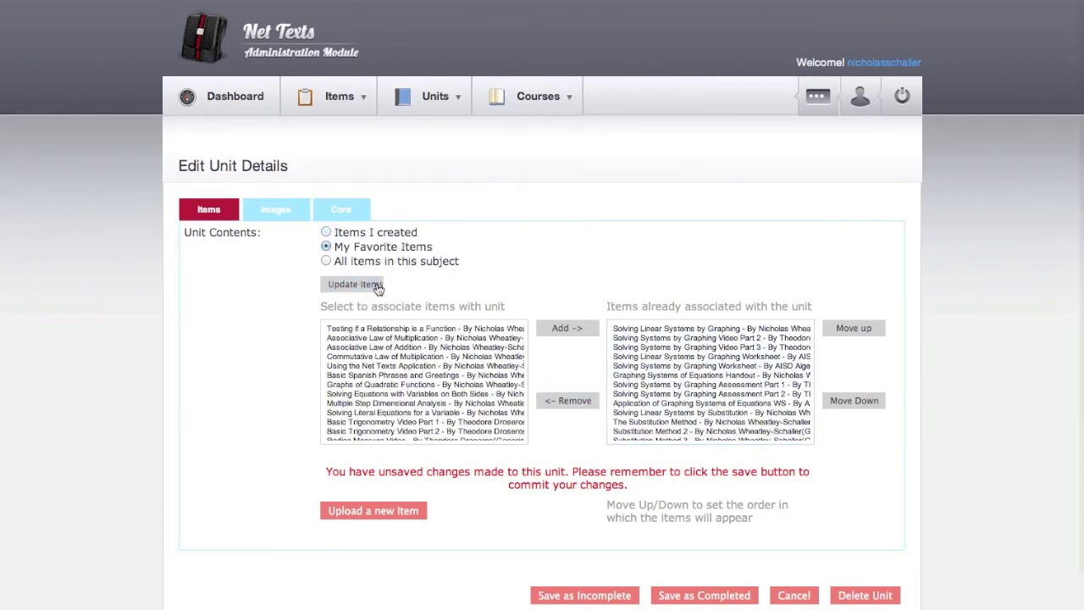
left_click(398, 346)
scroll(402, 353, "down", 5)
left_click(402, 389)
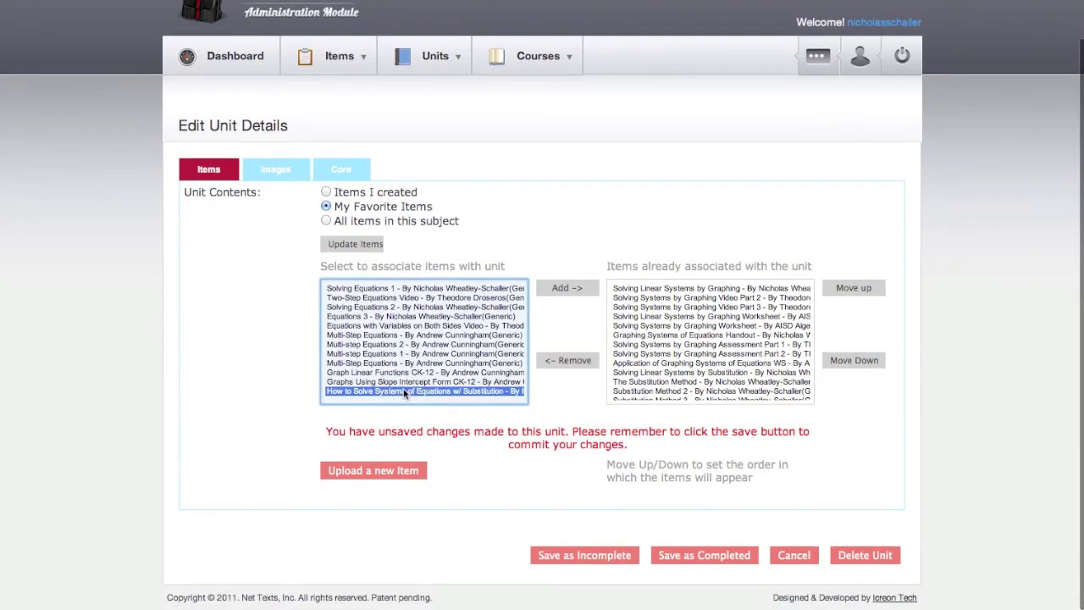
left_click(563, 288)
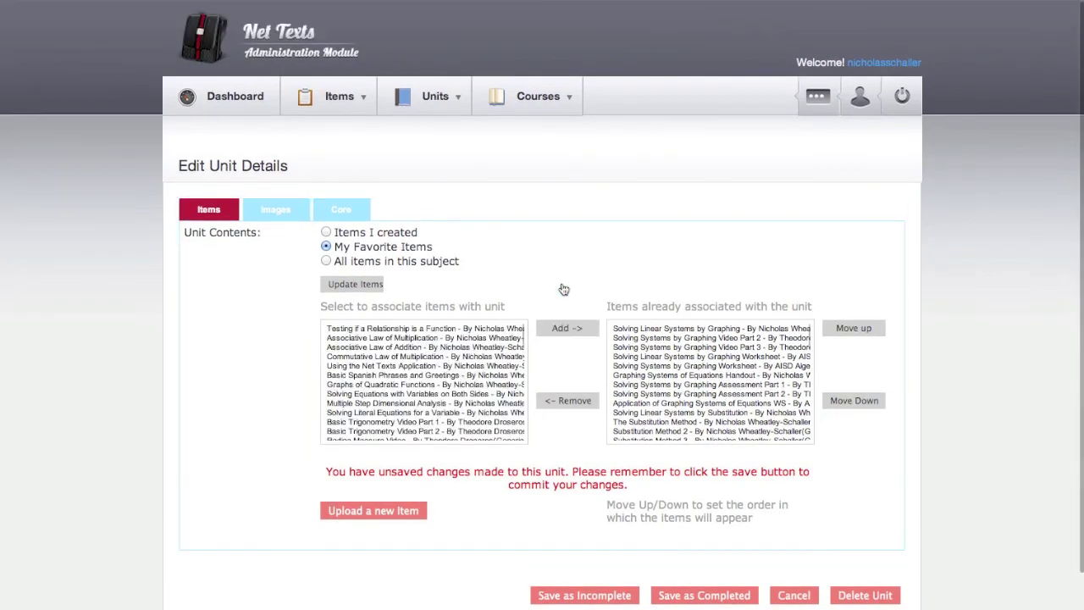
left_click(705, 596)
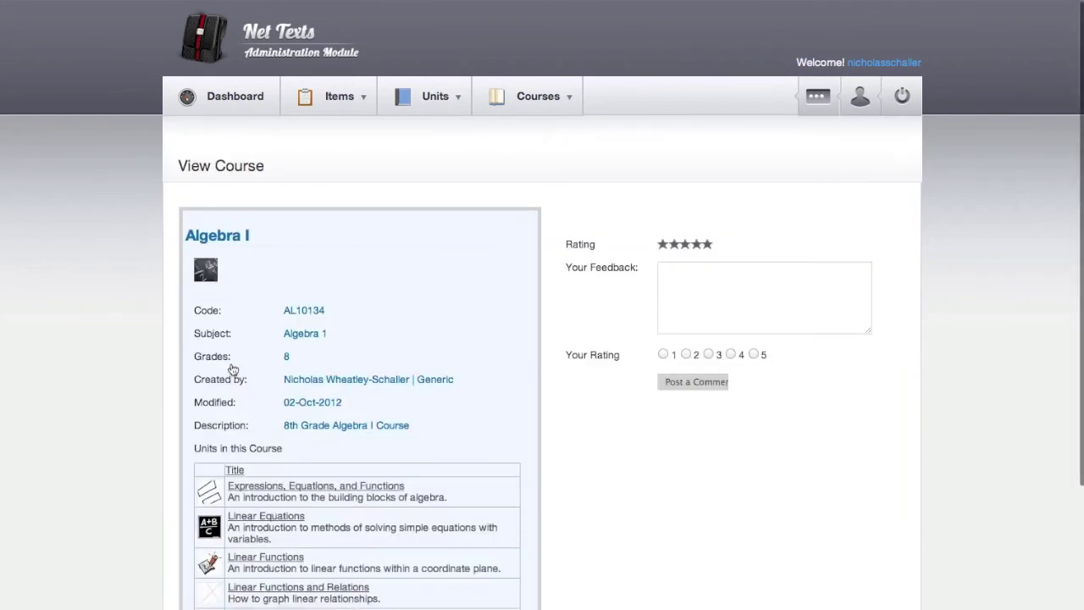
Edit the Algebra I course, add the self-created unit Linear Systems of Equations to it, and save the course
scroll(233, 364, "down", 4)
left_click(239, 552)
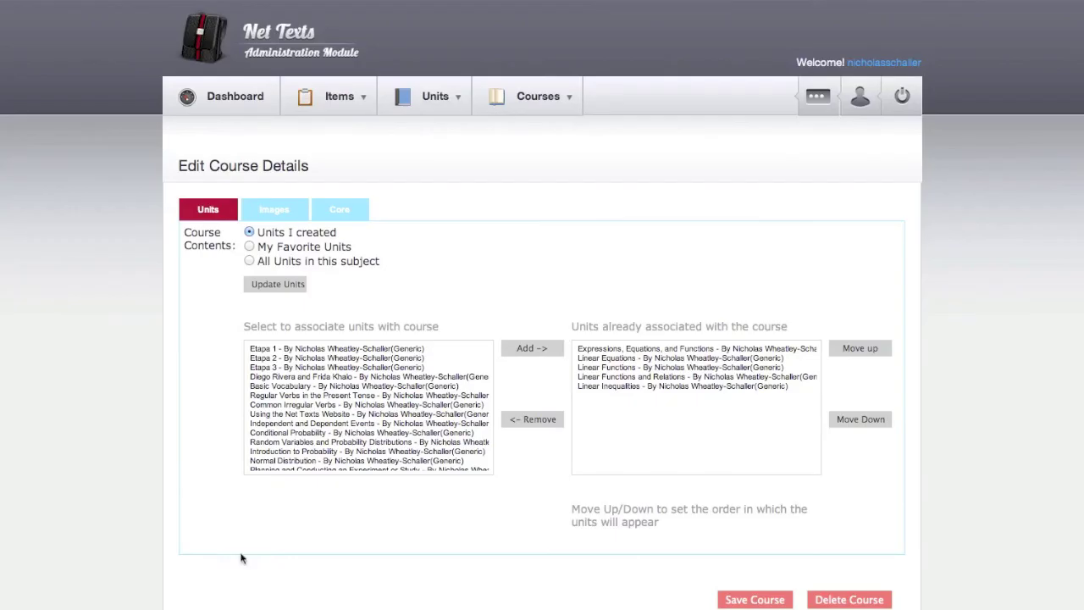
scroll(313, 424, "down", 5)
left_click(312, 416)
left_click(525, 305)
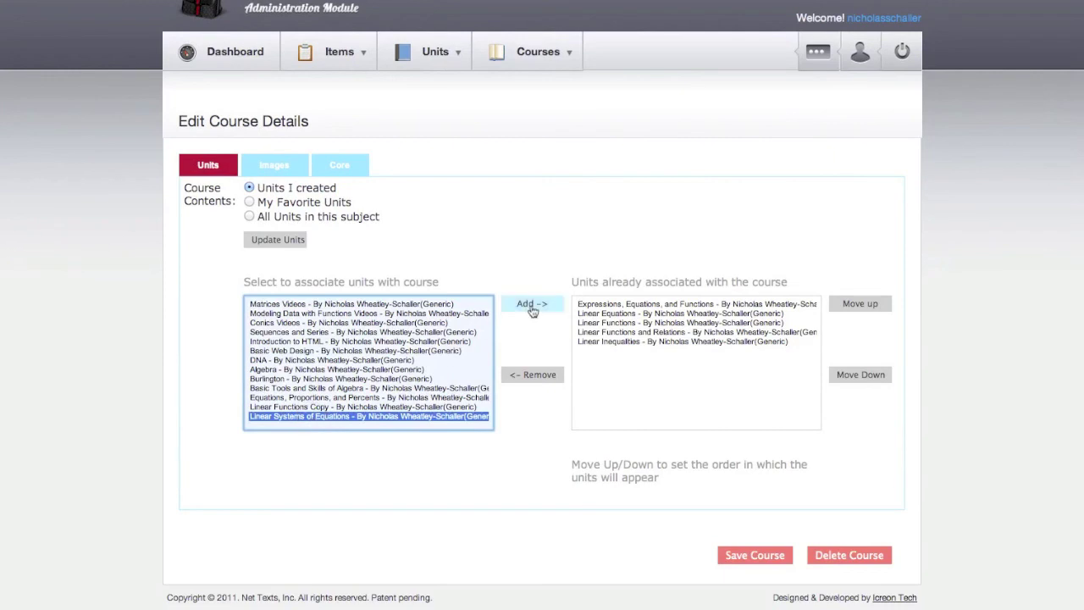
scroll(601, 383, "down", 2)
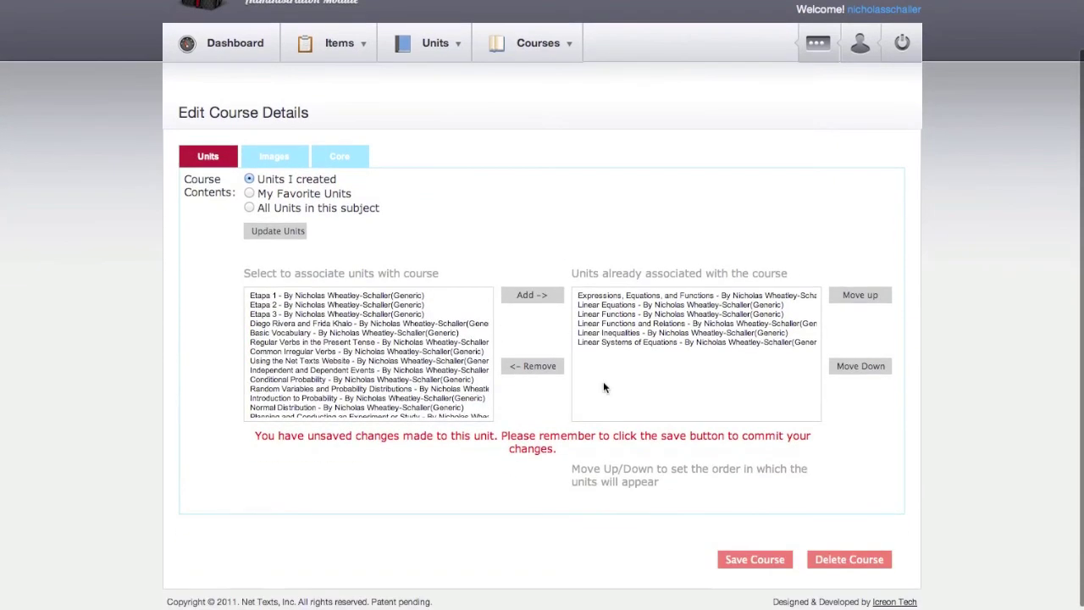
left_click(749, 558)
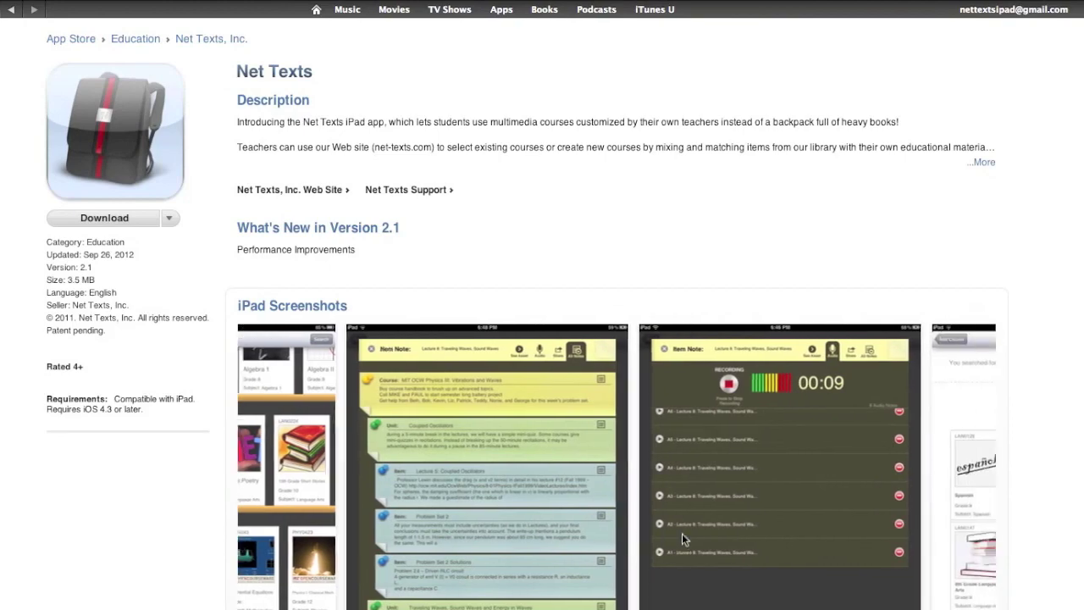
Browse the iPad screenshots on the Net Texts App Store page and open the account creation page on the Net Texts website
scroll(681, 538, "right", 5)
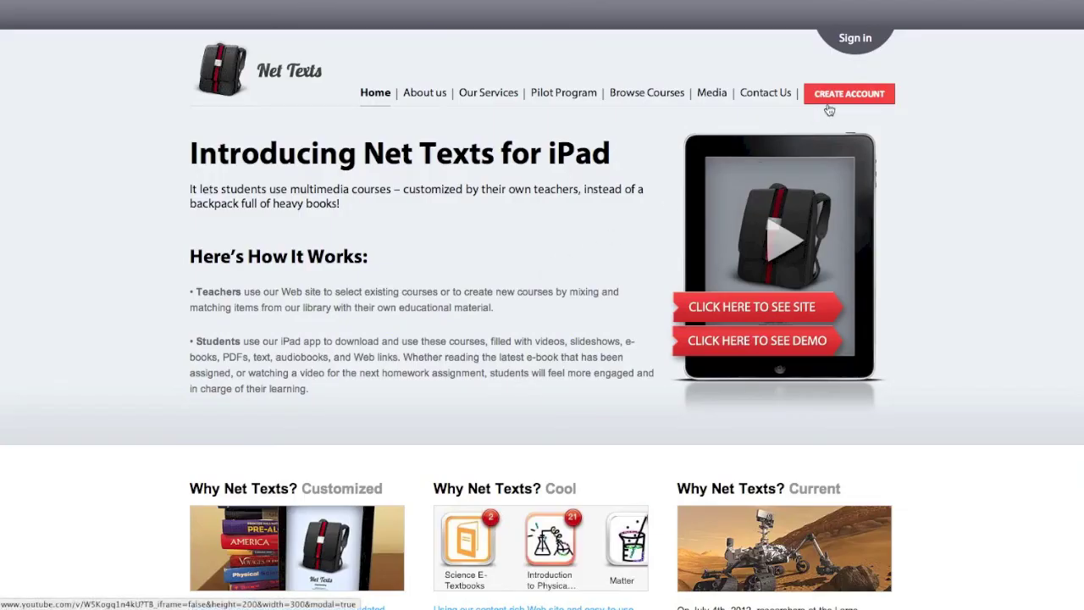
left_click(837, 100)
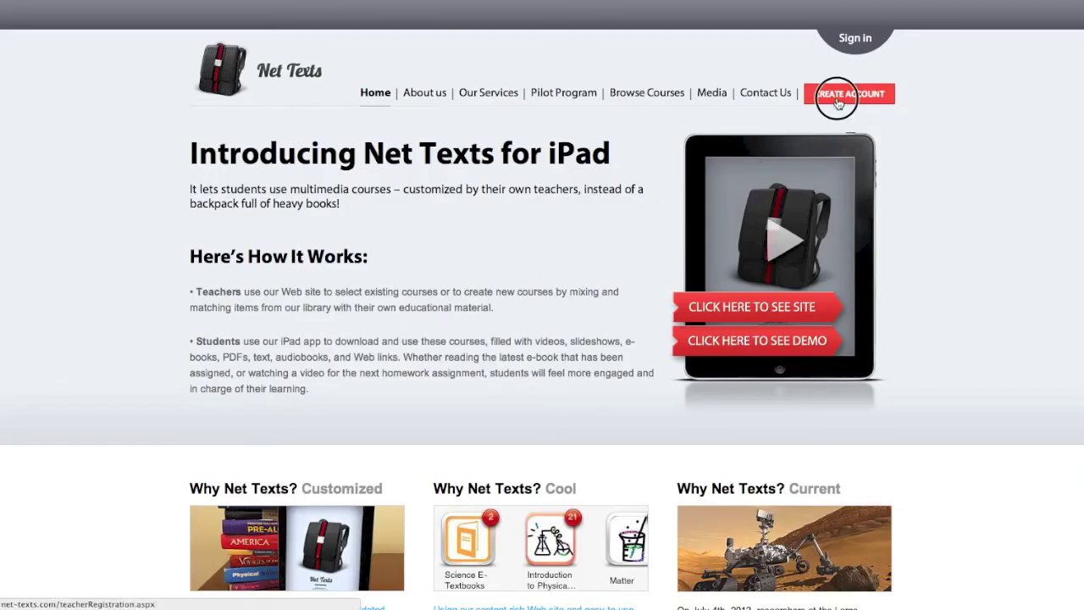